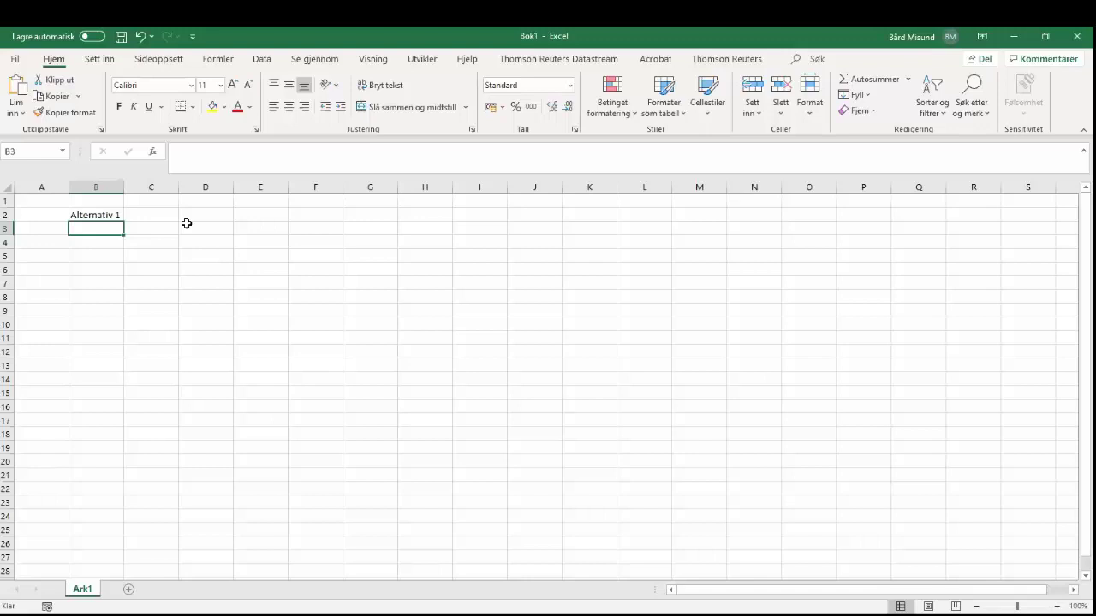
- Enter the description "Produsere Chip 1" in C2, beside the Alternativ 1 label
key(Up)
key(Right)
text(Produswe)
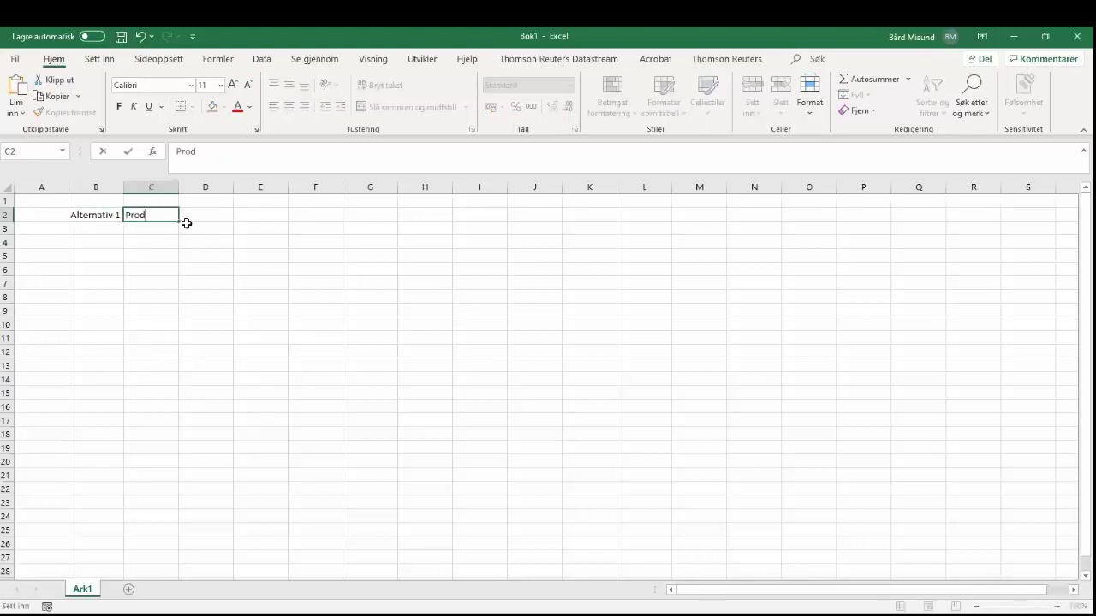
key(BackSpace)
key(BackSpace)
text(ere Chip 1)
key(Return)
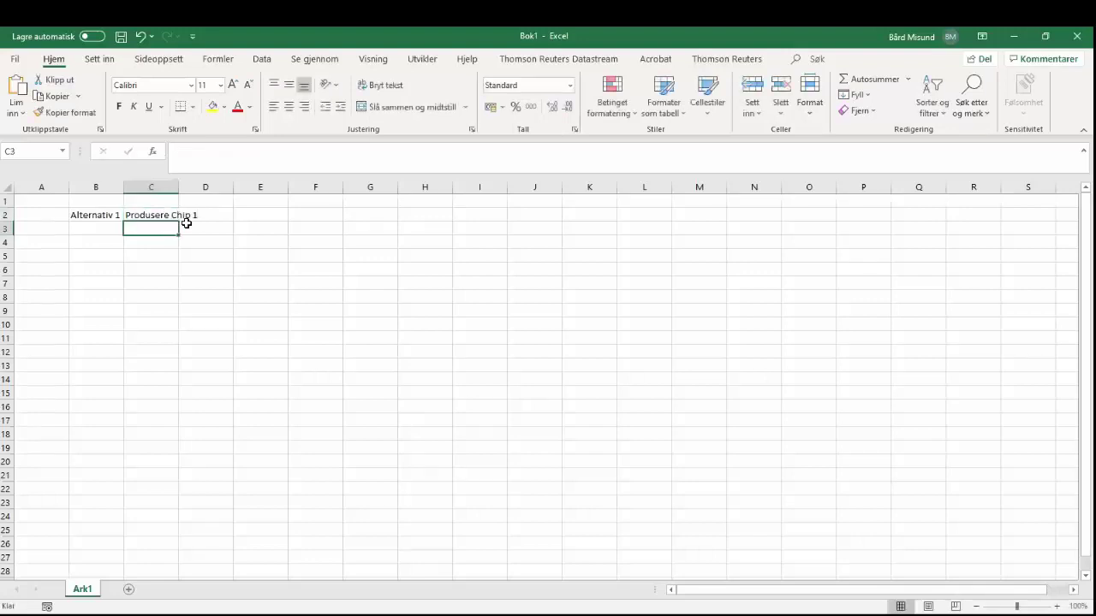
- Fill in row 3 with "Salg" in B3, "10 millioner chips" in C3 and "20 USD/chip" in E3
key(Left)
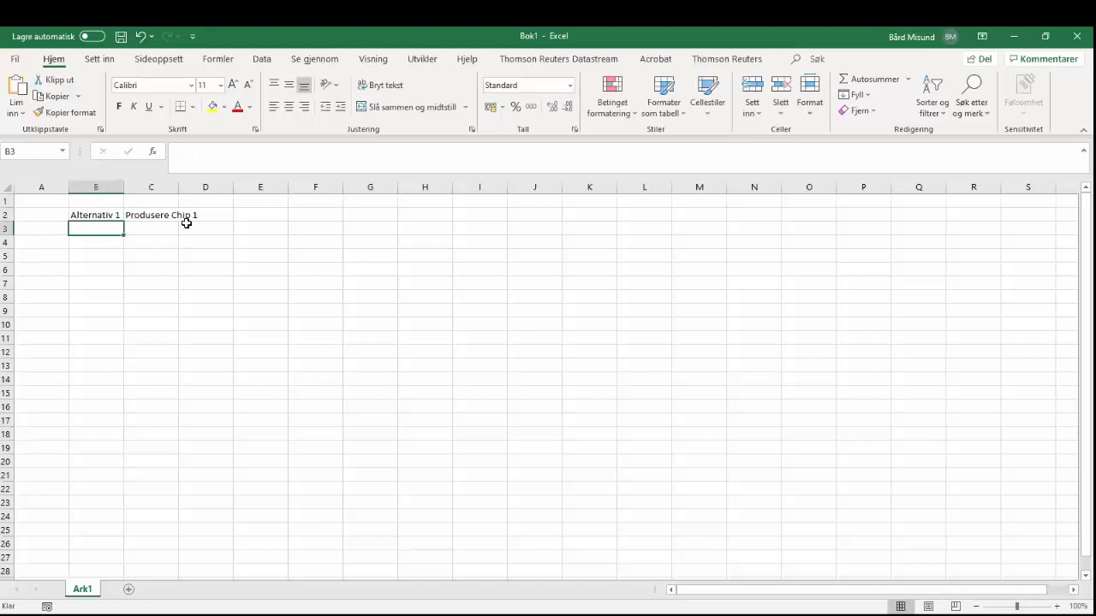
text(Salg)
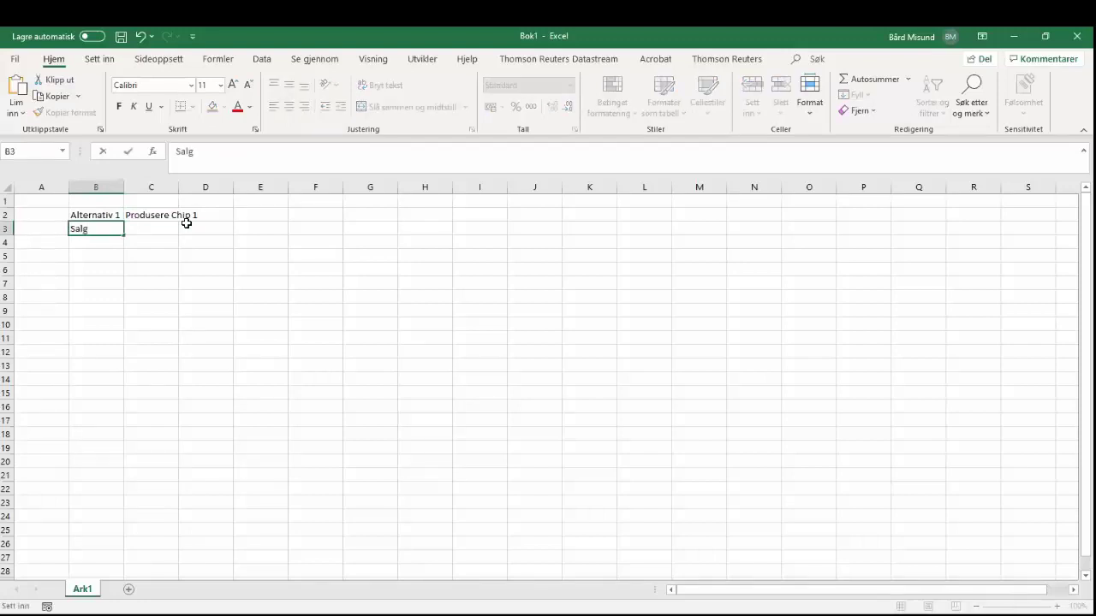
key(Tab)
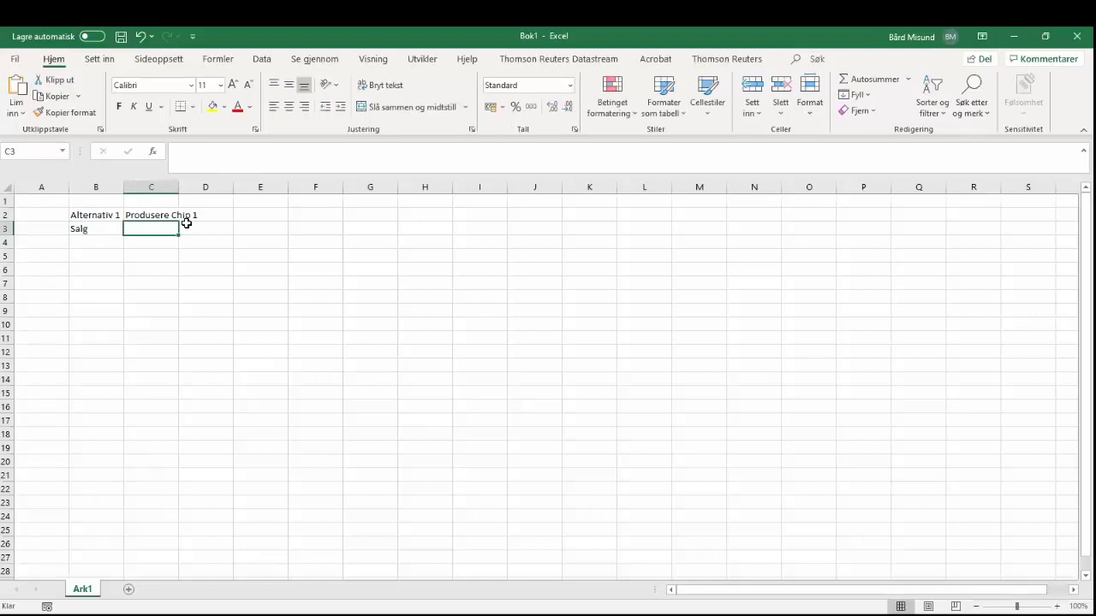
text(10 m)
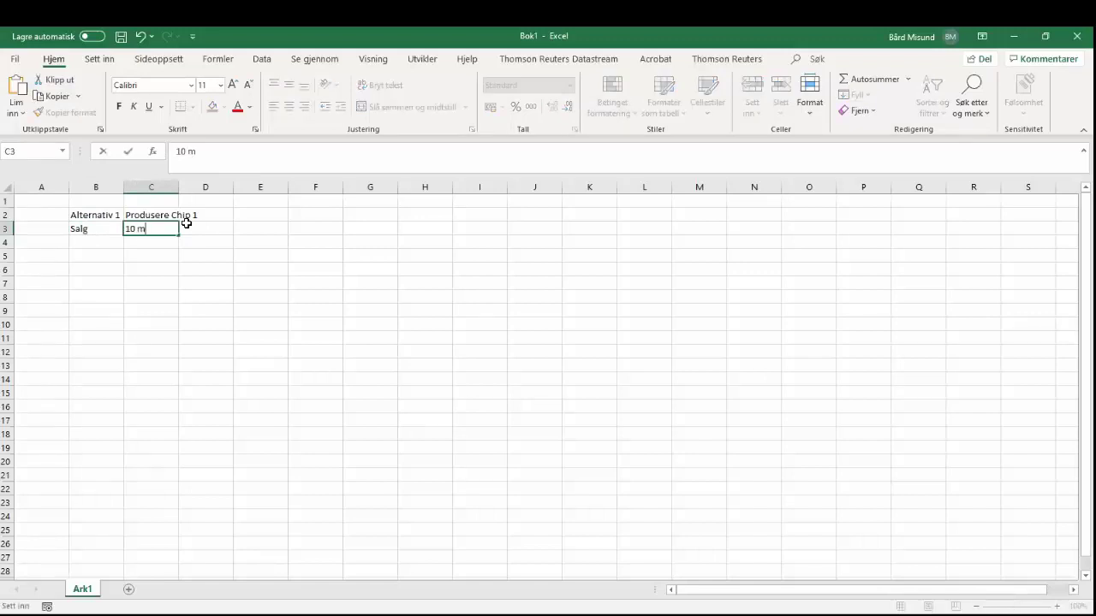
text(illioner chips)
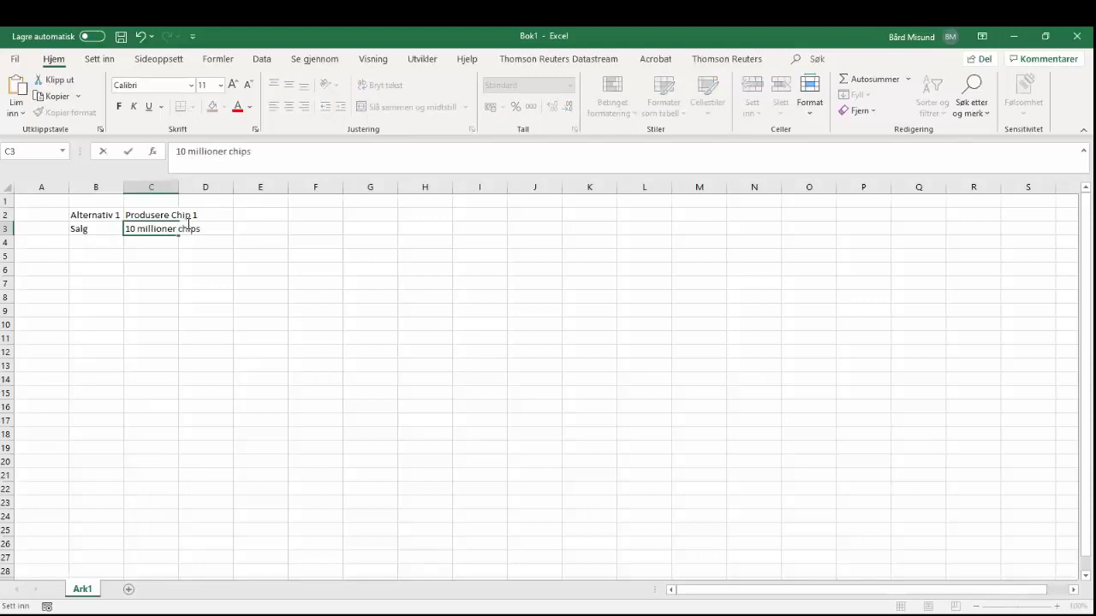
key(Tab)
key(Tab)
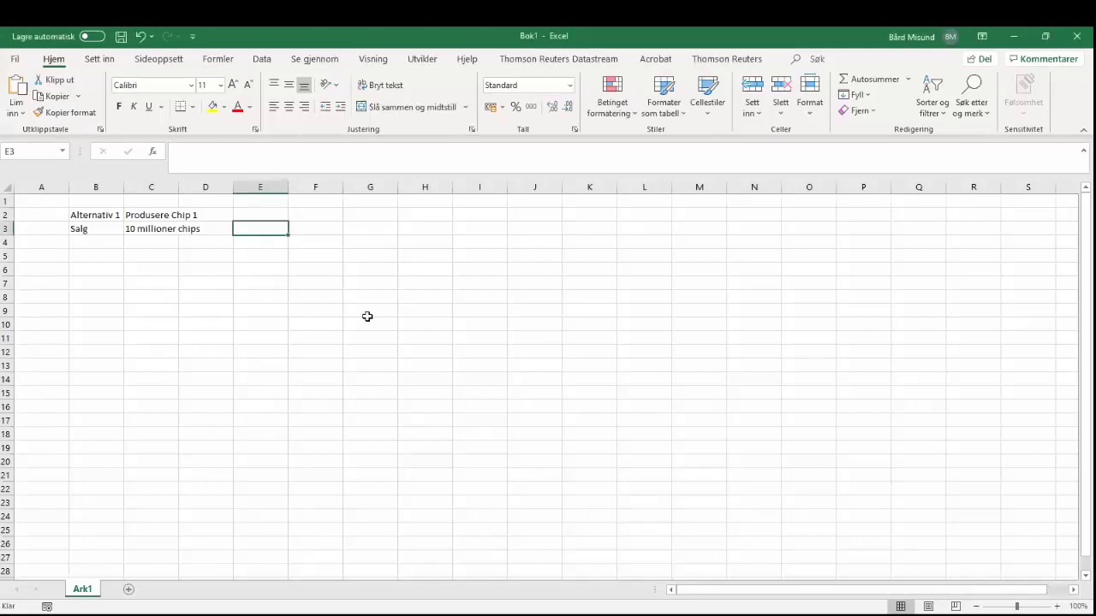
text(20 USD)
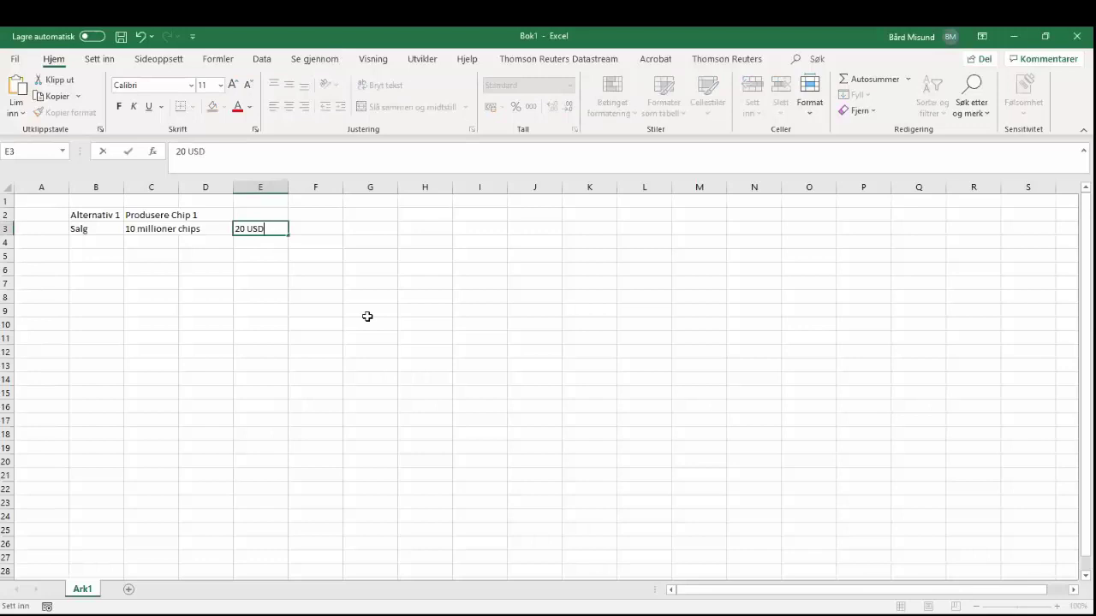
text(/chip)
key(Return)
- Add the quantity row with the label "Antall" in B4 and the value 10 in C4
key(Left)
key(Left)
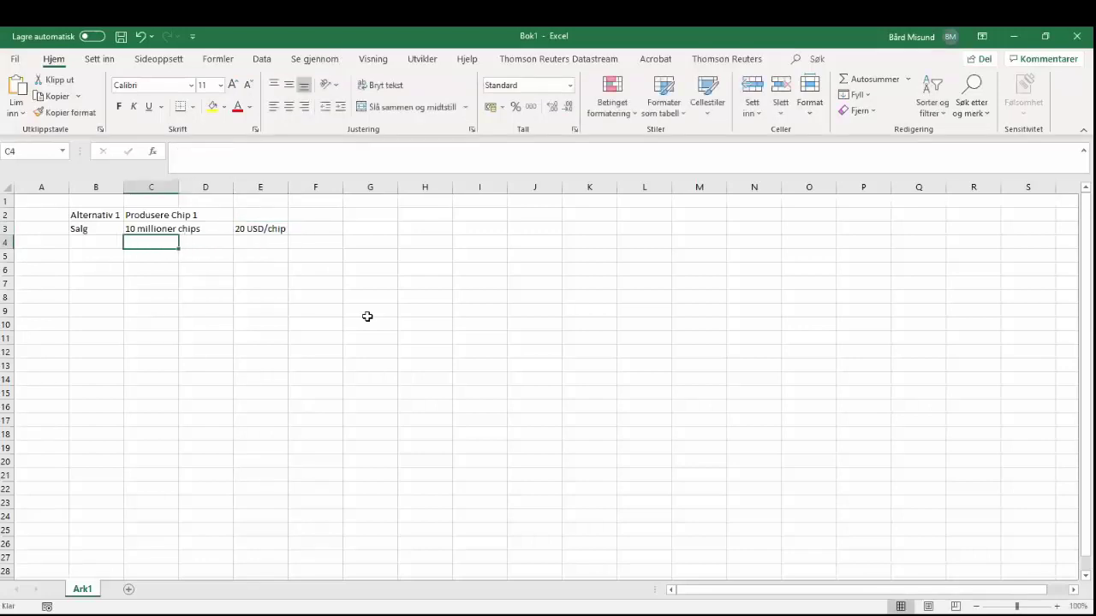
key(Left)
text(An)
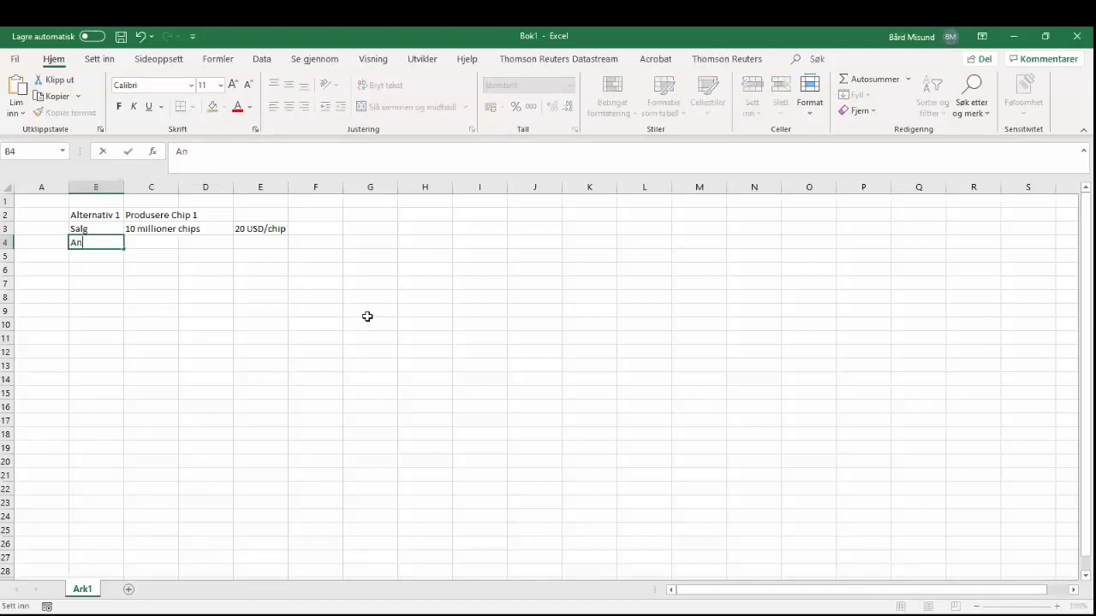
text(tall)
key(Tab)
text(1)
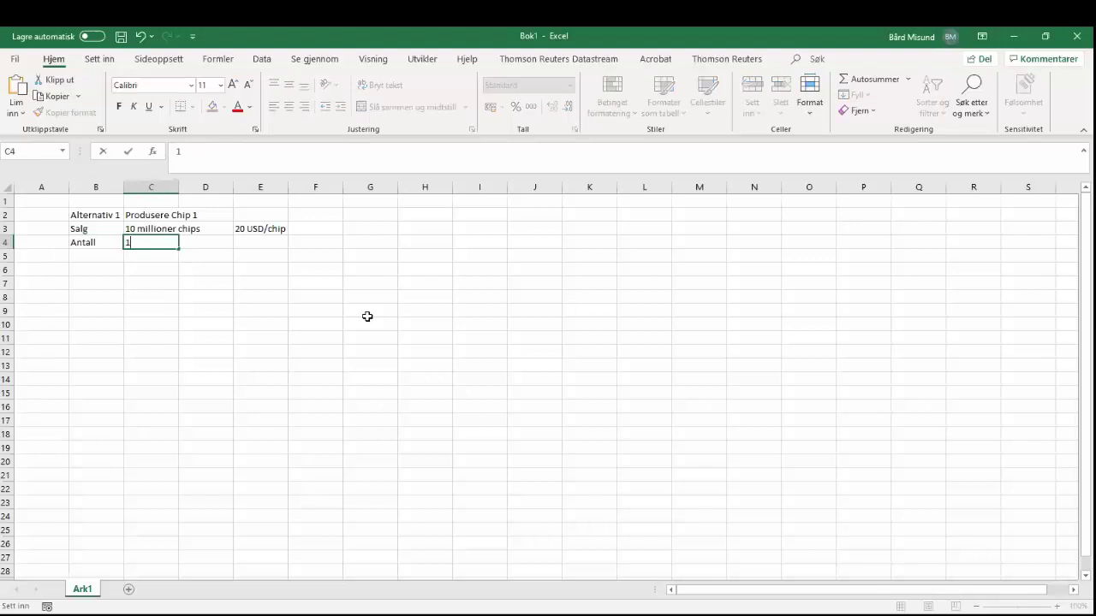
text(0)
key(Return)
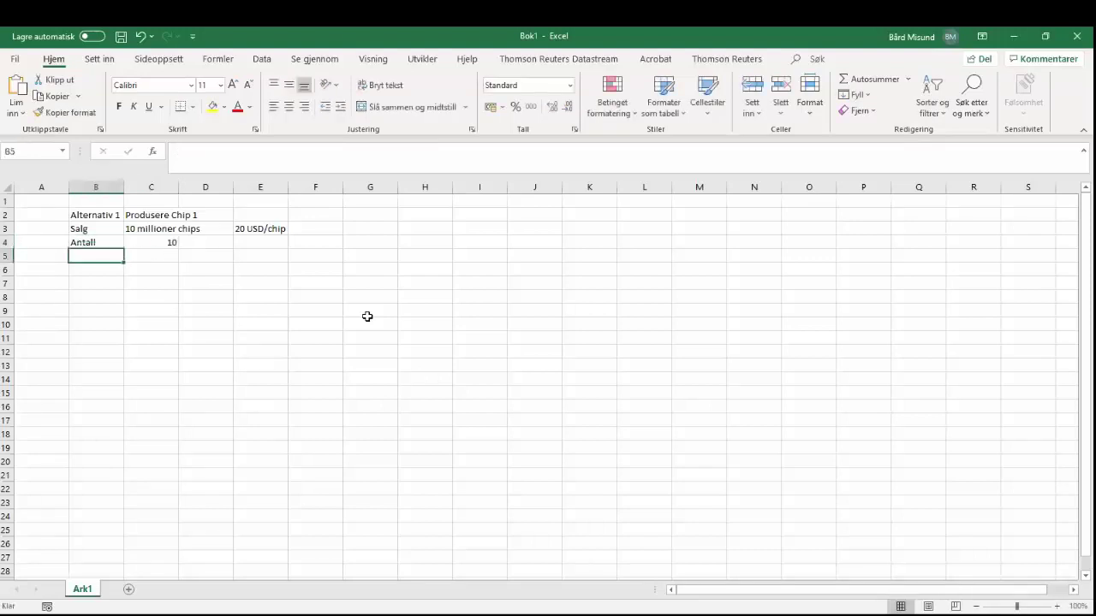
- Add the price and cost rows: "Salgspris" with 20 in row 5 and "Kostnad" with 6 in row 6
text(Salgs)
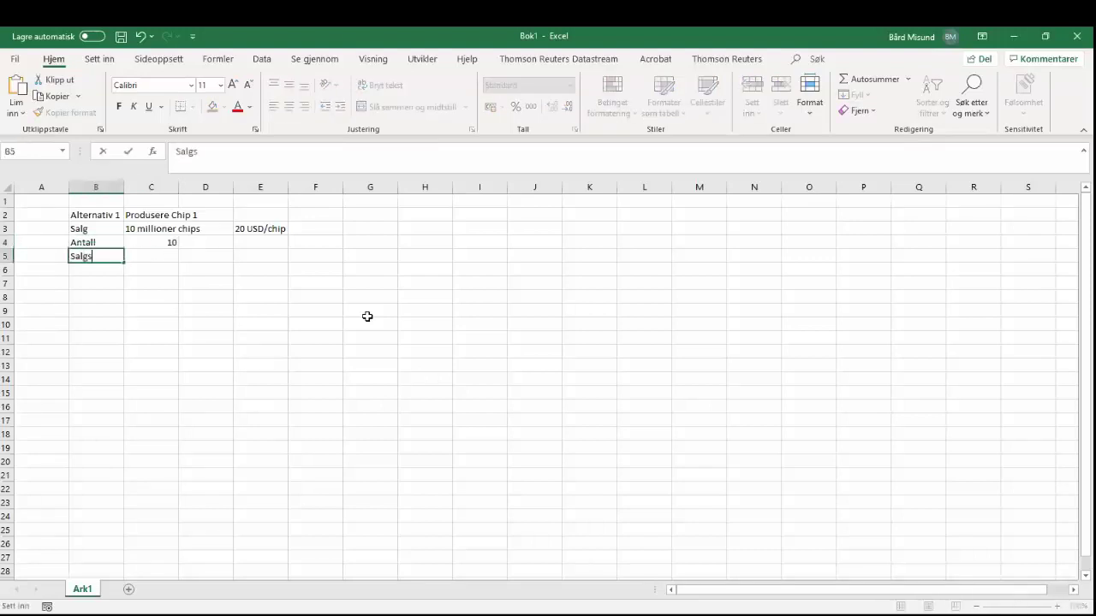
text(pris)
key(Tab)
text(20)
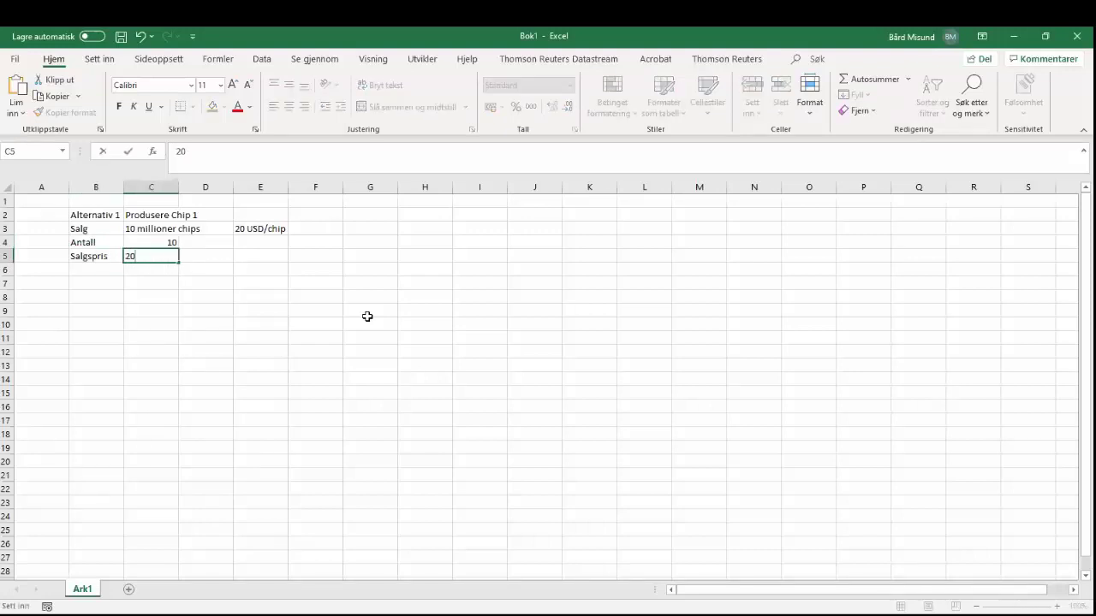
key(Return)
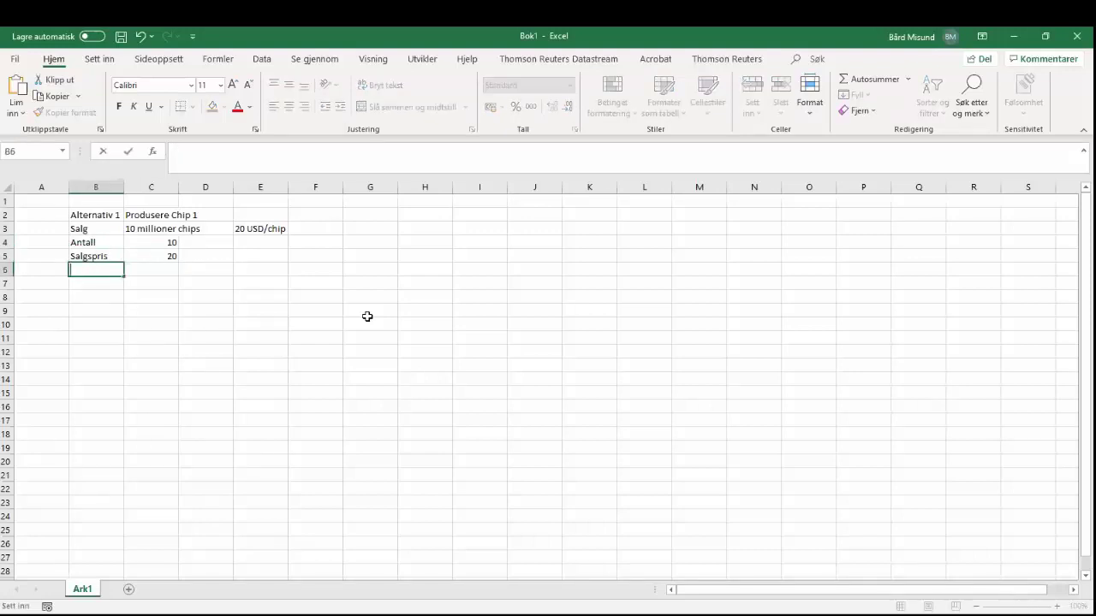
text(Kostnad)
key(Tab)
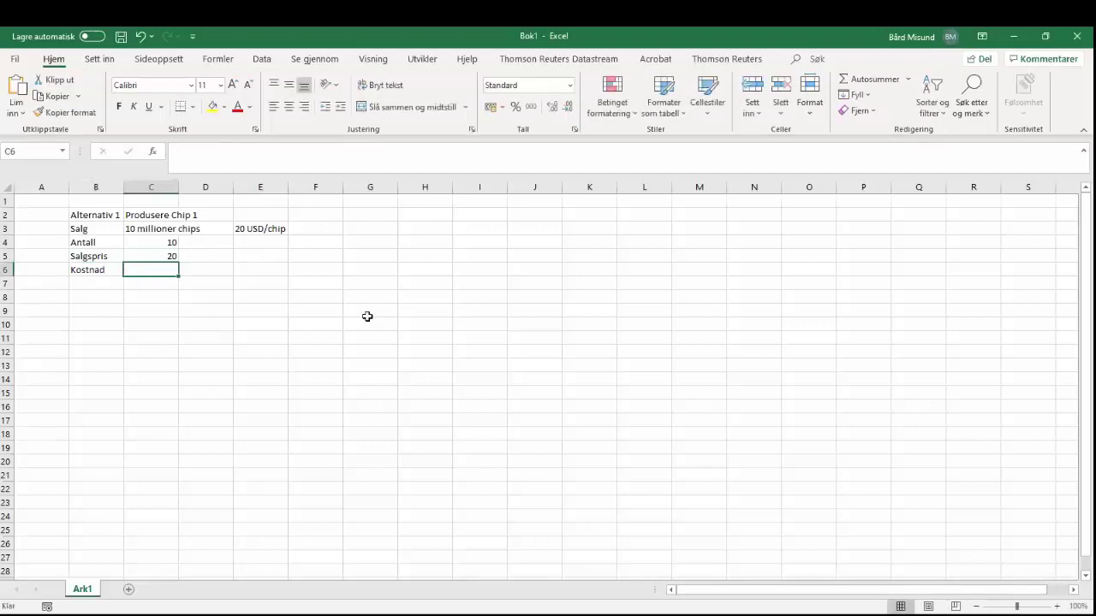
text(6)
key(Return)
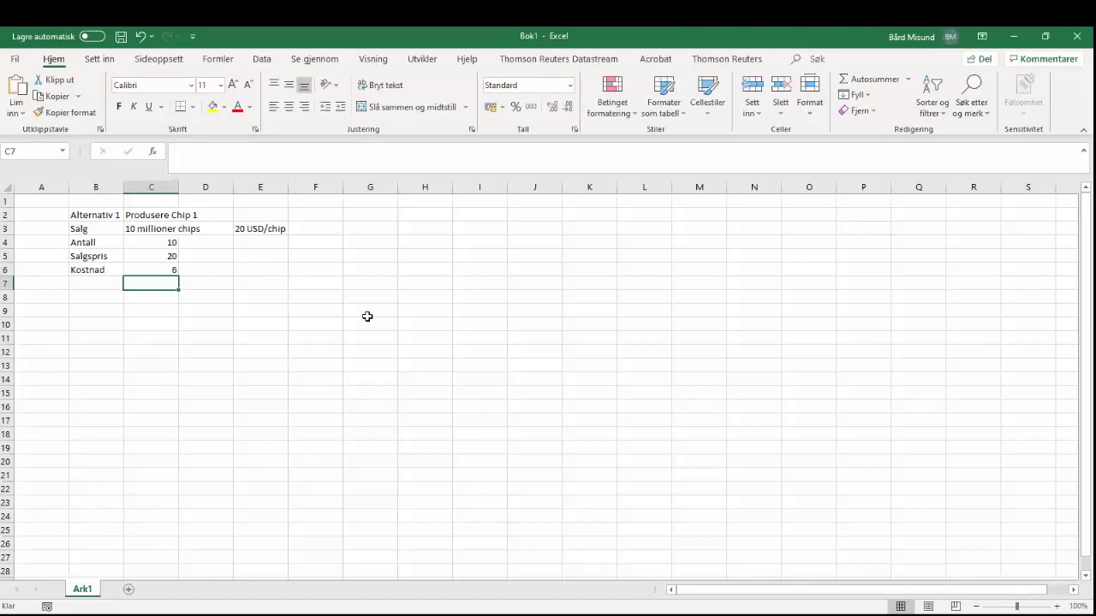
- Enter the label "Kontantstrøm" in B8, leaving row 7 empty
key(Down)
key(Left)
text(K)
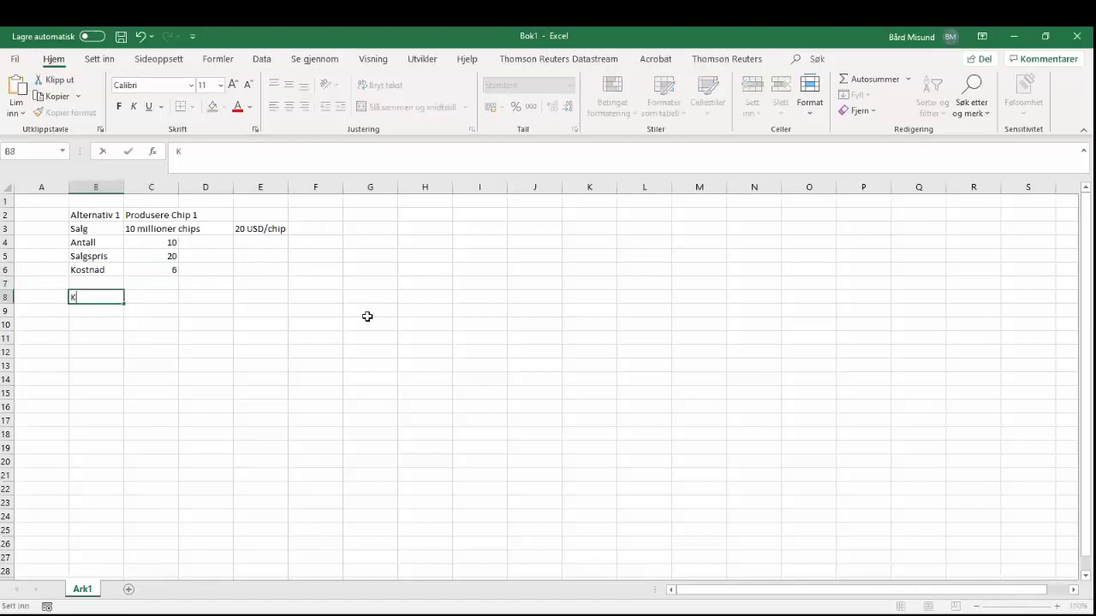
text(ontantstrøm)
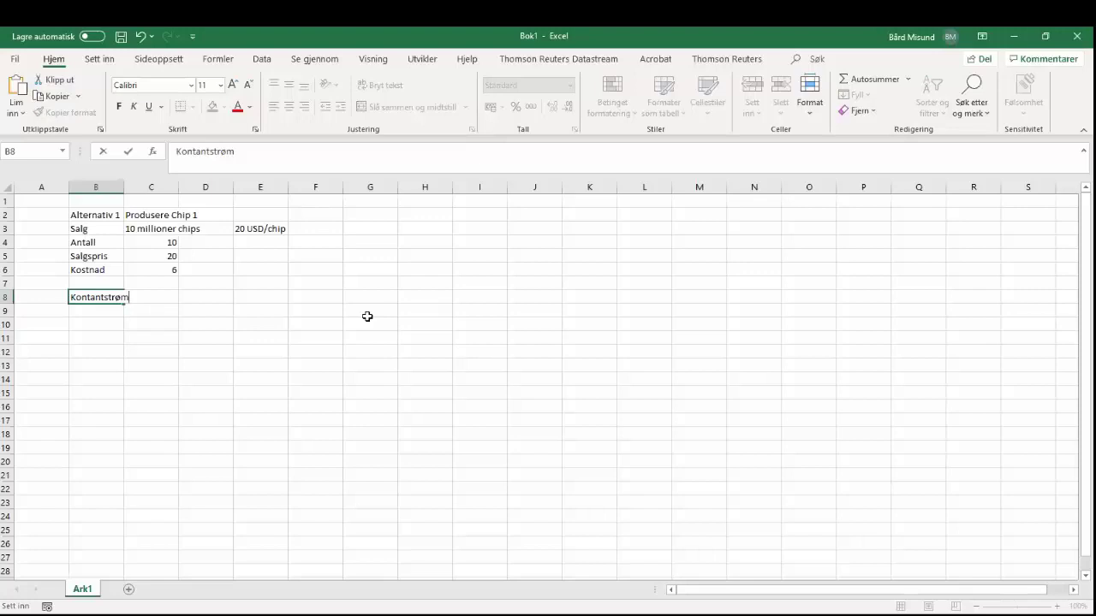
key(Tab)
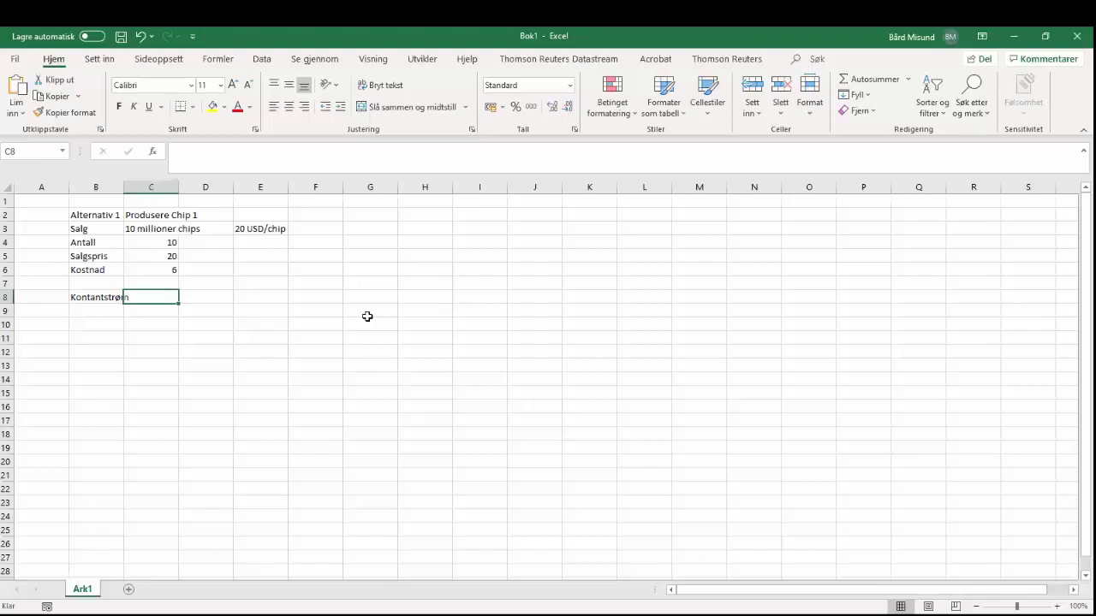
- Calculate the cash flow in C8 with =(C5-C6)*C4 and autofit column B to its labels
text(=()
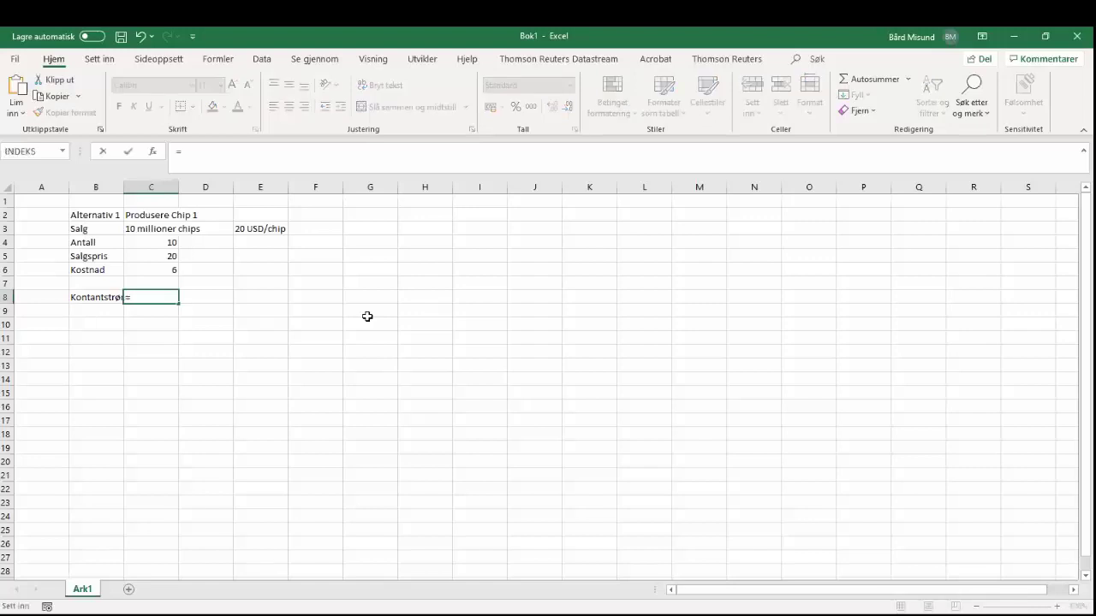
key(Up)
key(Up)
key(Up)
text(-)
key(Up)
key(Up)
text()*)
key(Up)
key(Up)
key(Up)
key(Up)
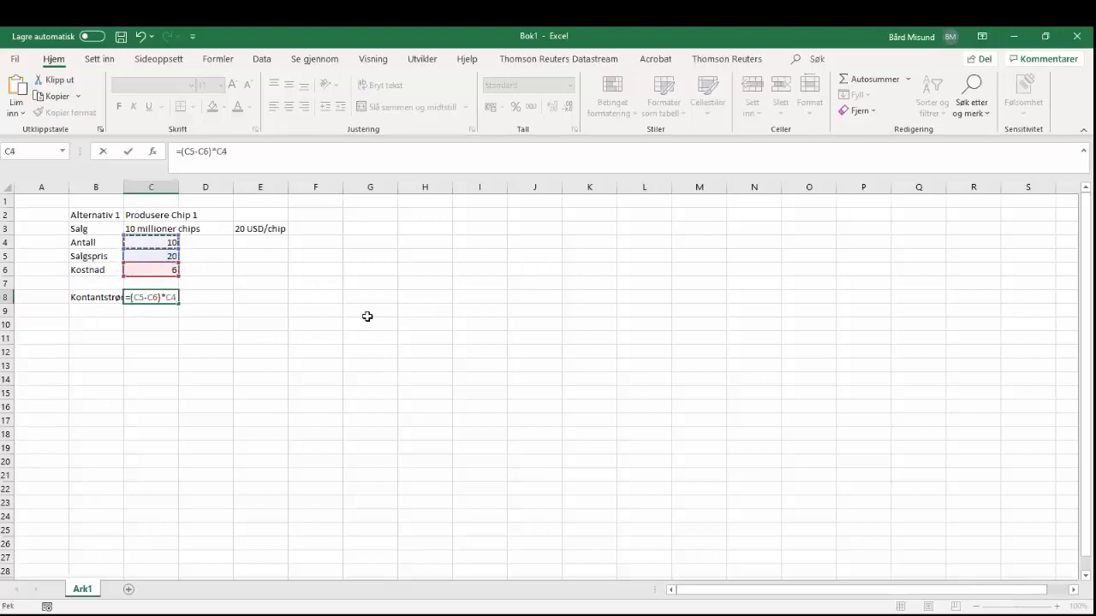
key(Return)
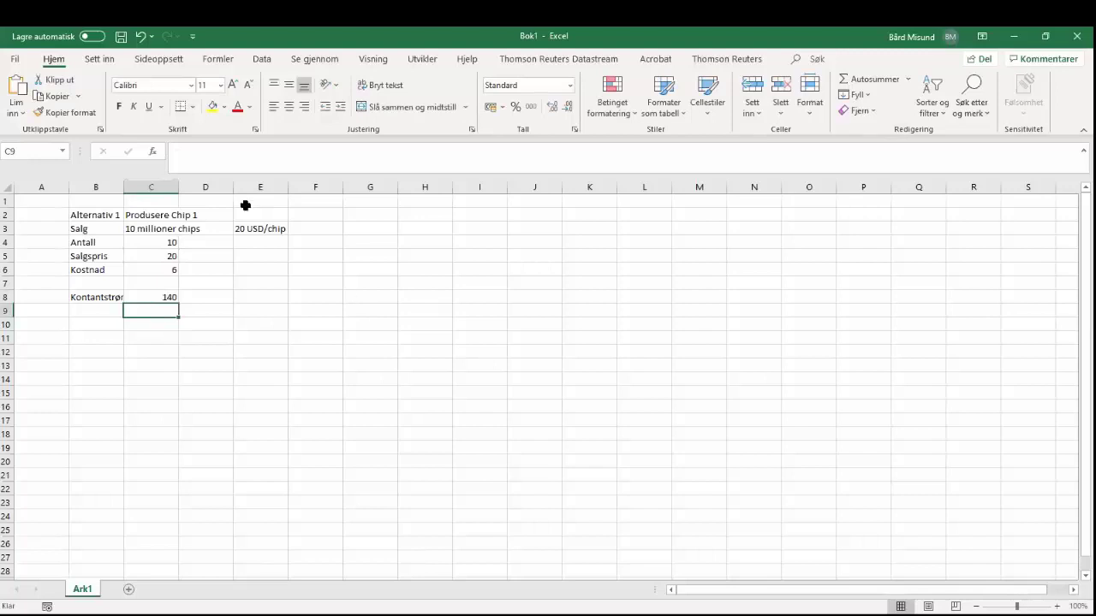
double_click(124, 187)
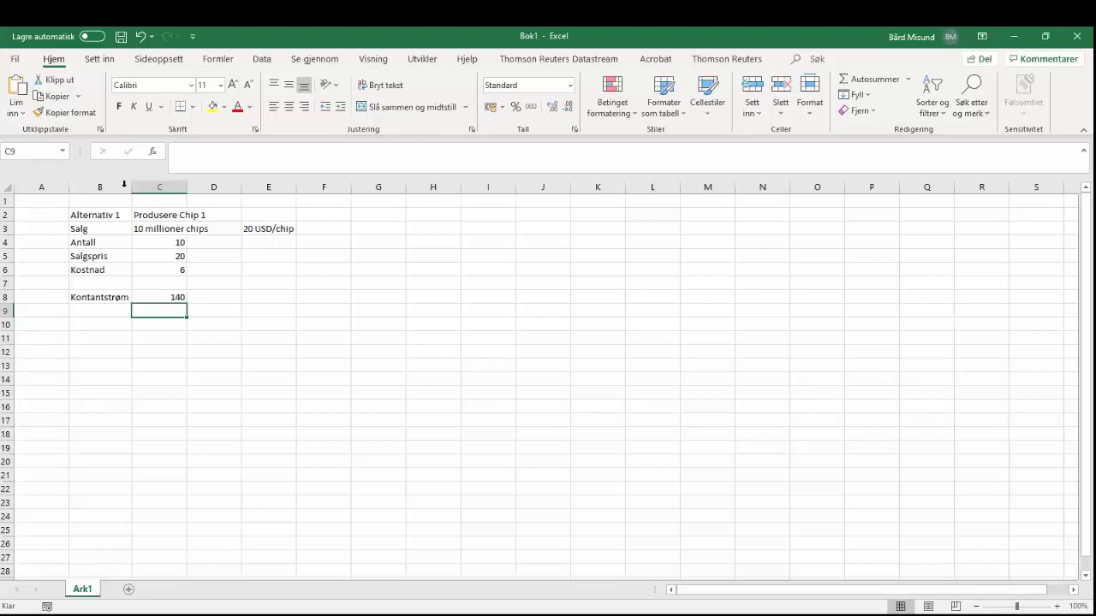
- Start the second alternative in row 10 with "Alternativ 2" in B10 and "Introdusere Chip 2" in C10
click(107, 324)
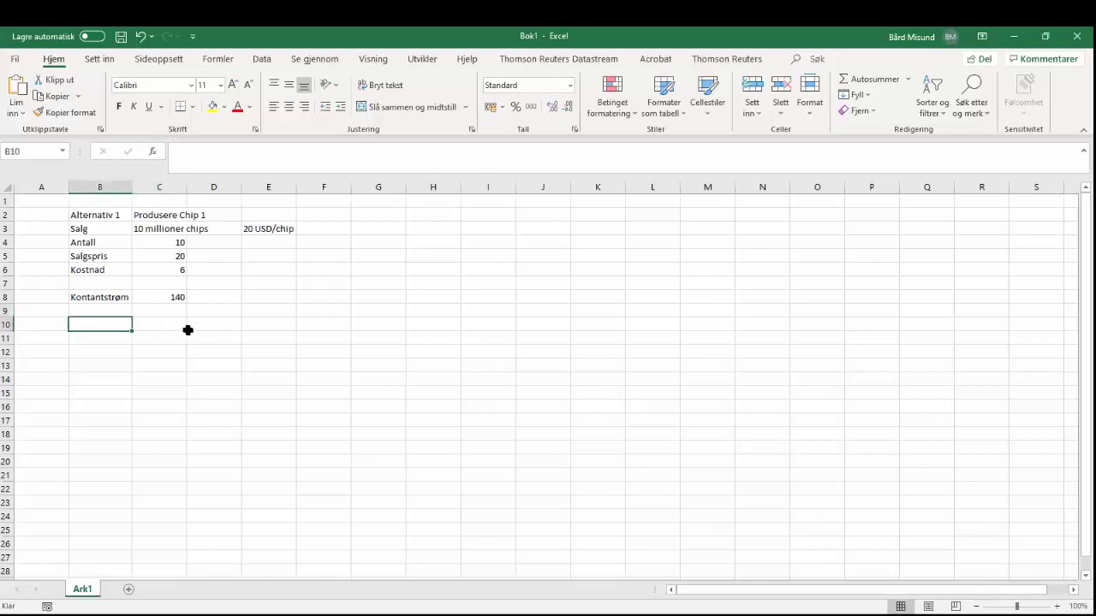
text(Alternativ)
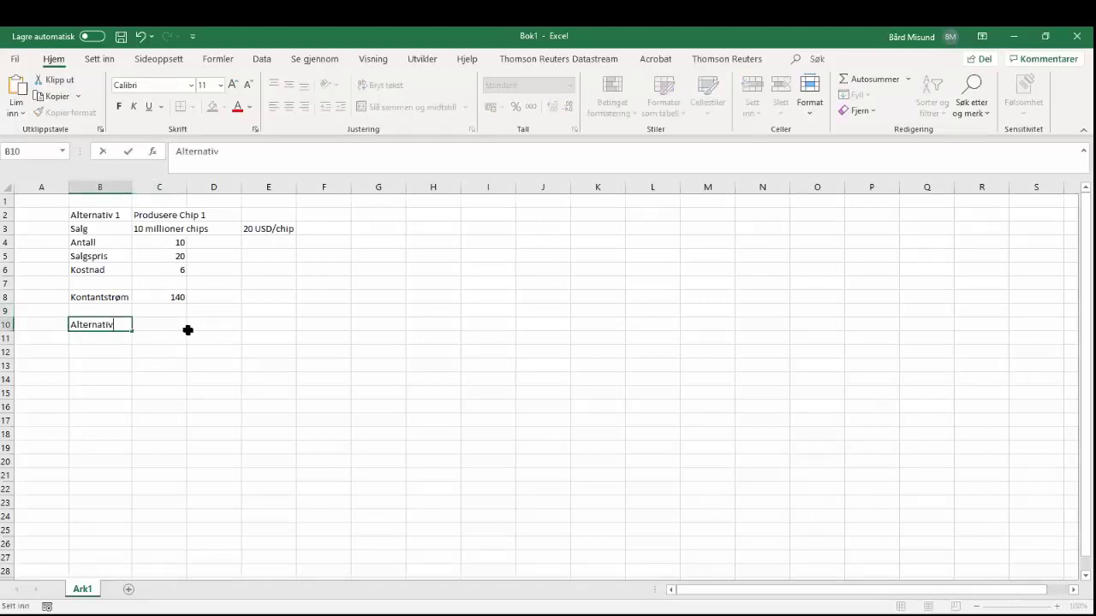
text( 2)
key(Return)
click(186, 330)
text(20)
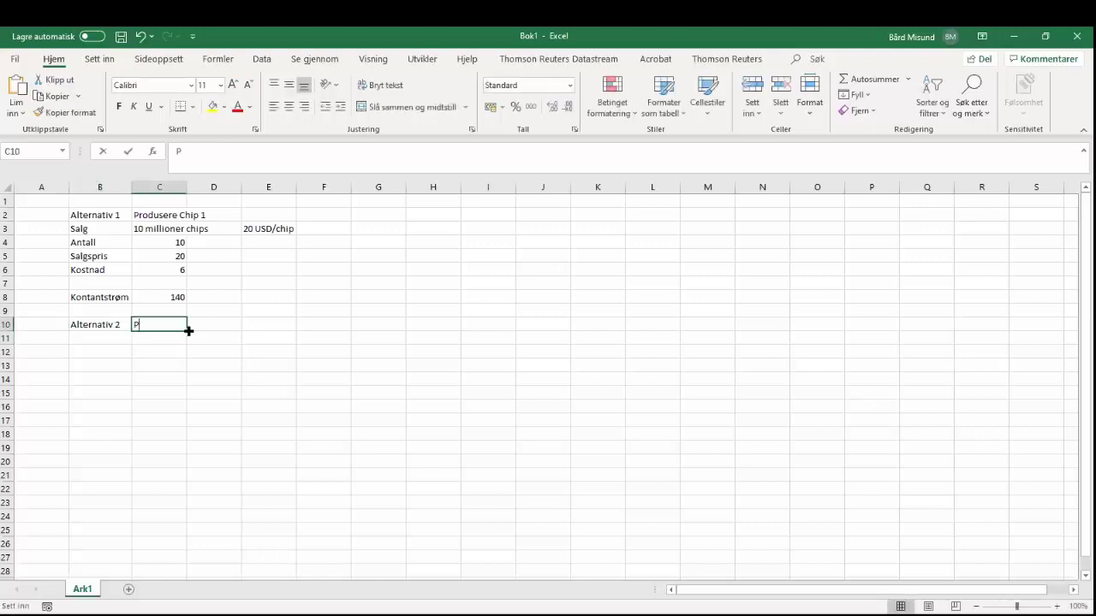
key(BackSpace)
key(BackSpace)
text(Intro)
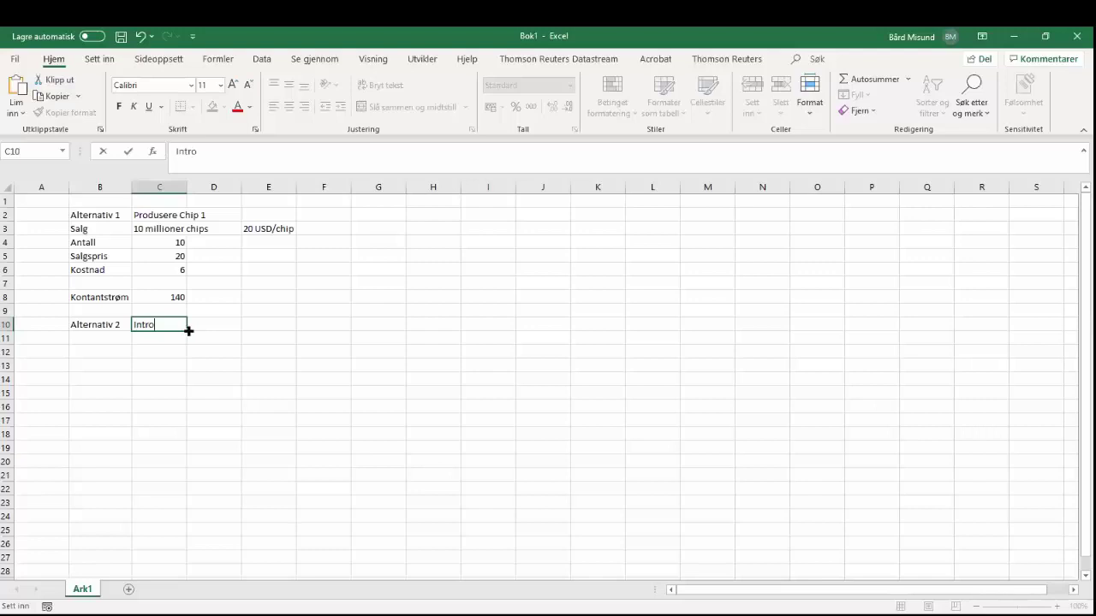
text(ducere Chip 2)
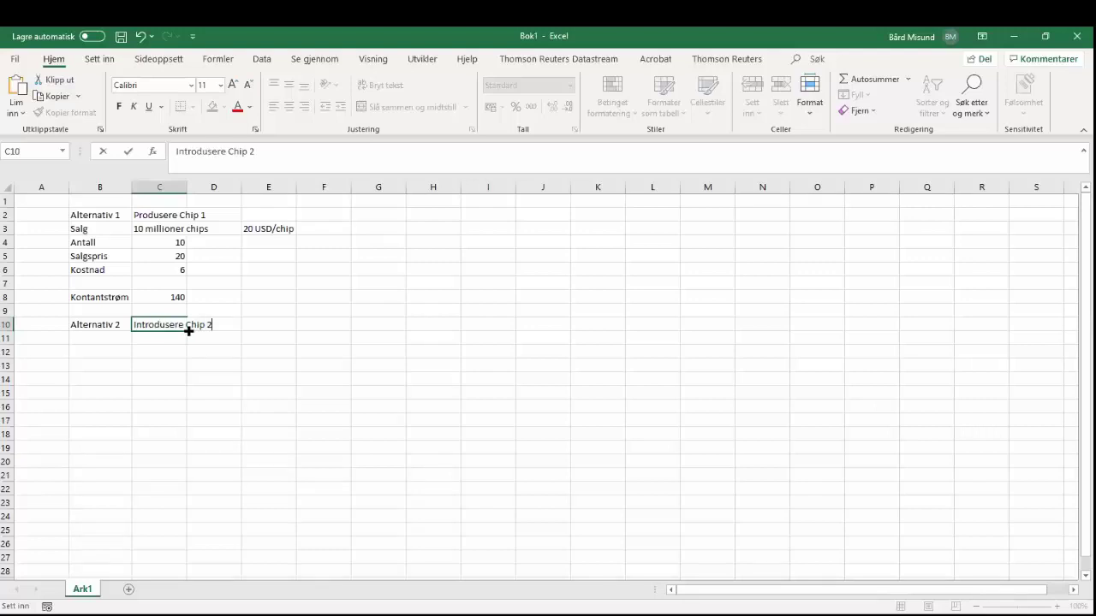
key(Return)
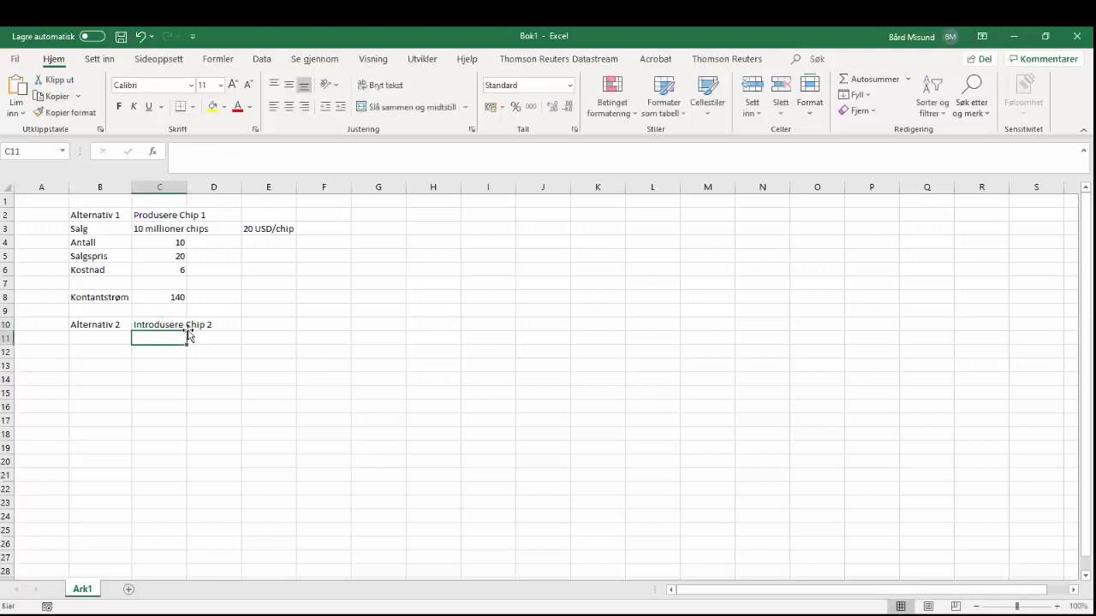
- Enter the note "Fortsatt produsere Chip 1 (salget går fra 10 til 3 millioner)" in C11
text(Fortsatt)
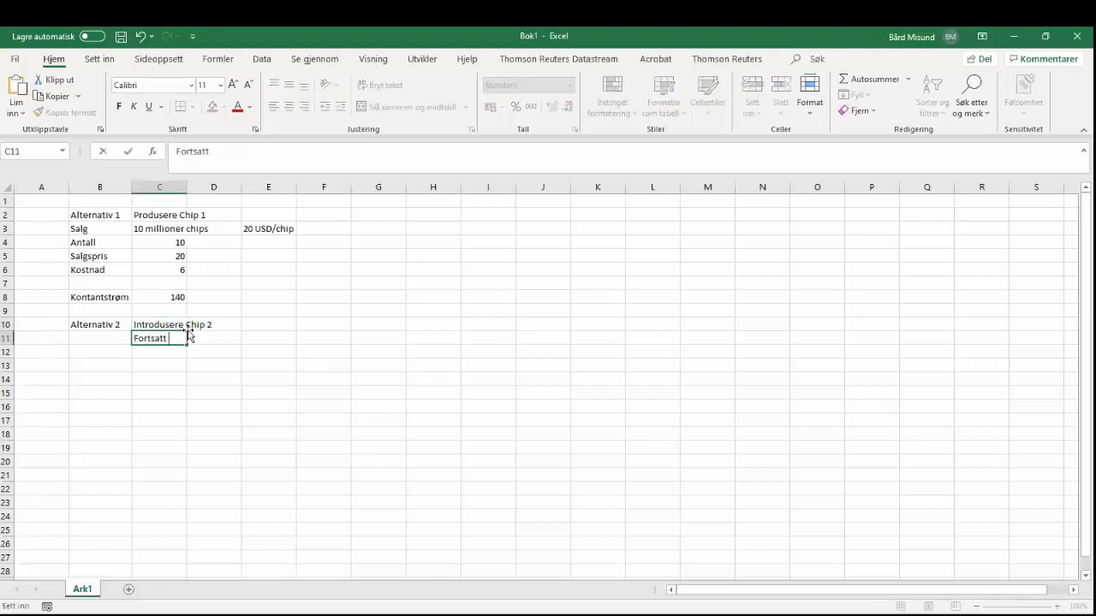
text( produsere C)
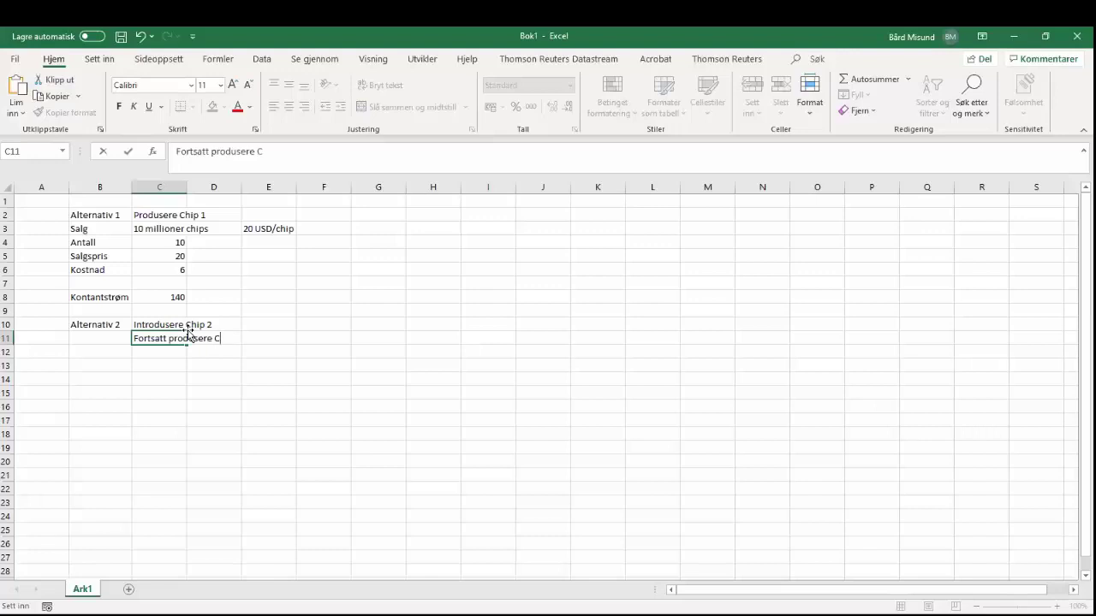
text(hip 1 (salget )
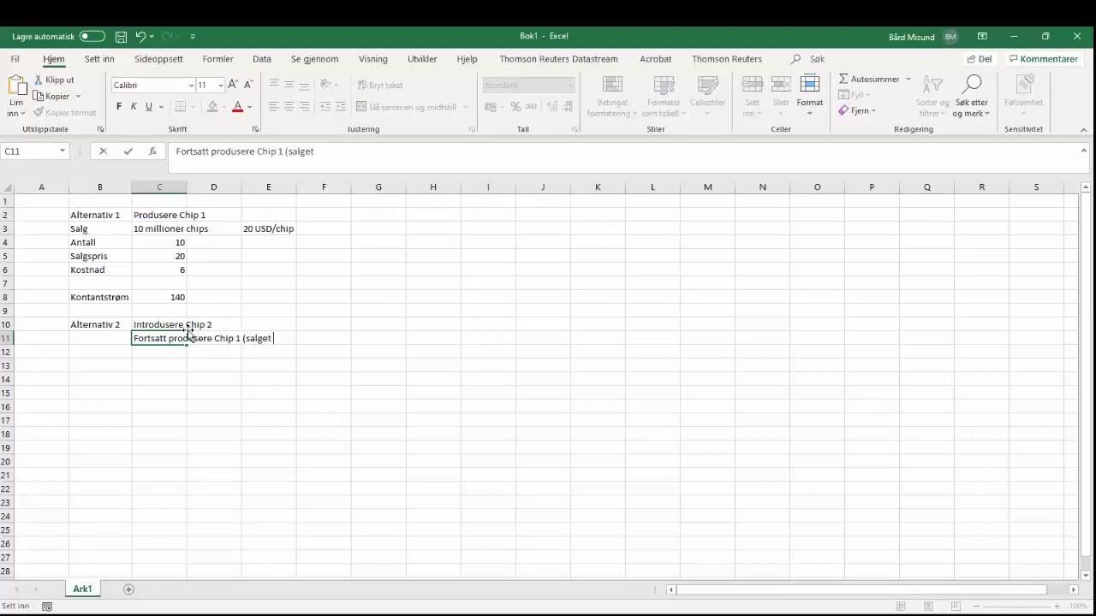
text(går fra 10 til 3 millioiner)
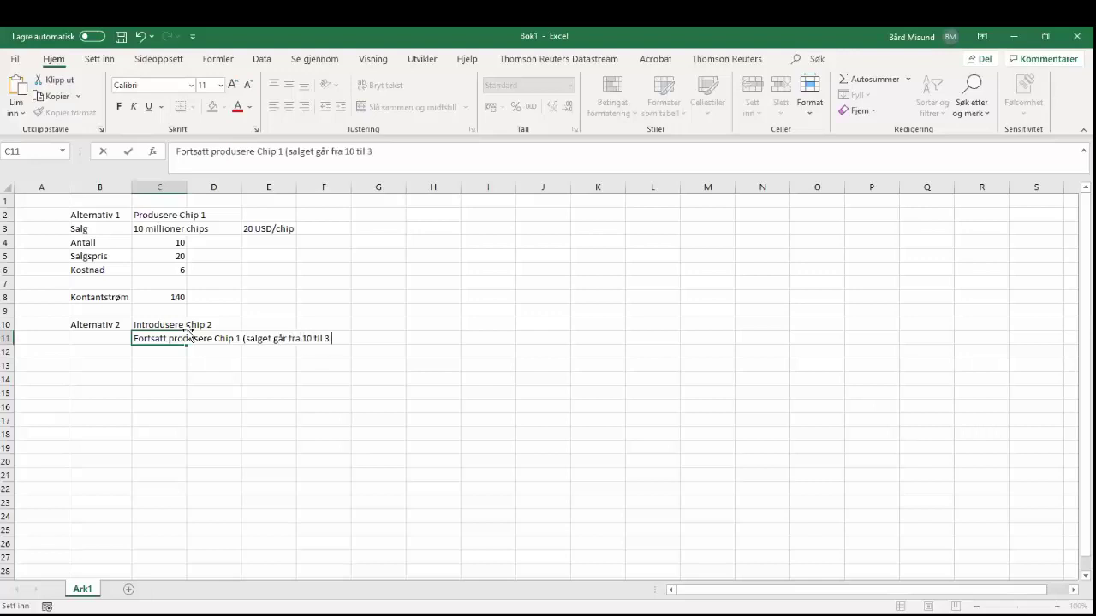
key(BackSpace)
key(BackSpace)
key(BackSpace)
key(BackSpace)
text(ner))
key(Return)
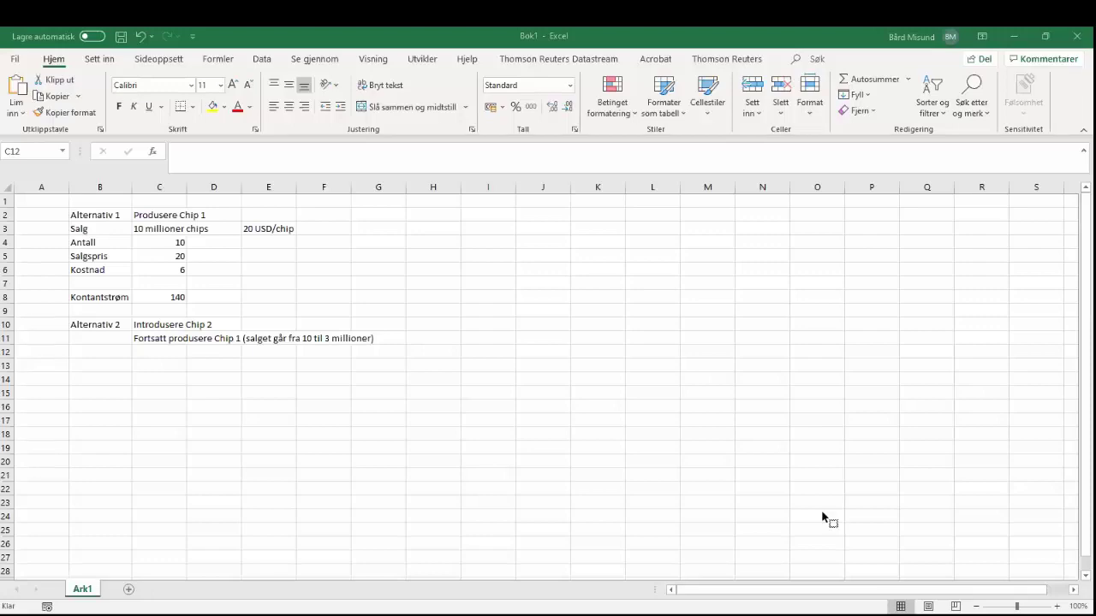
- Check problem 1 in the Chapter 9 solutions PDF, return to the Excel workbook and label A13 "Chip 1"
key(alt+Tab)
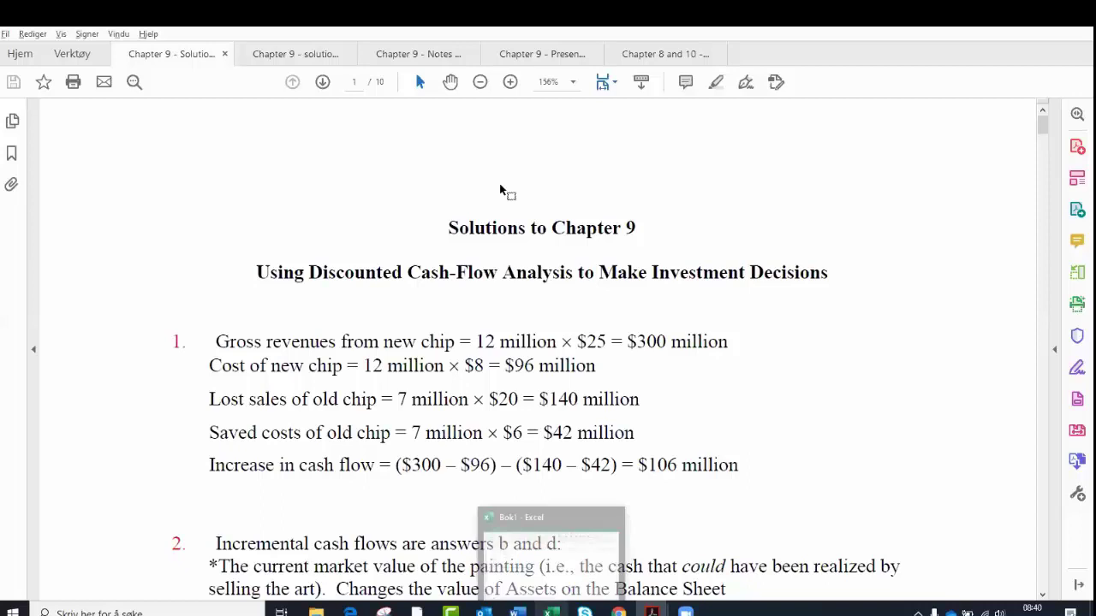
key(alt+Tab)
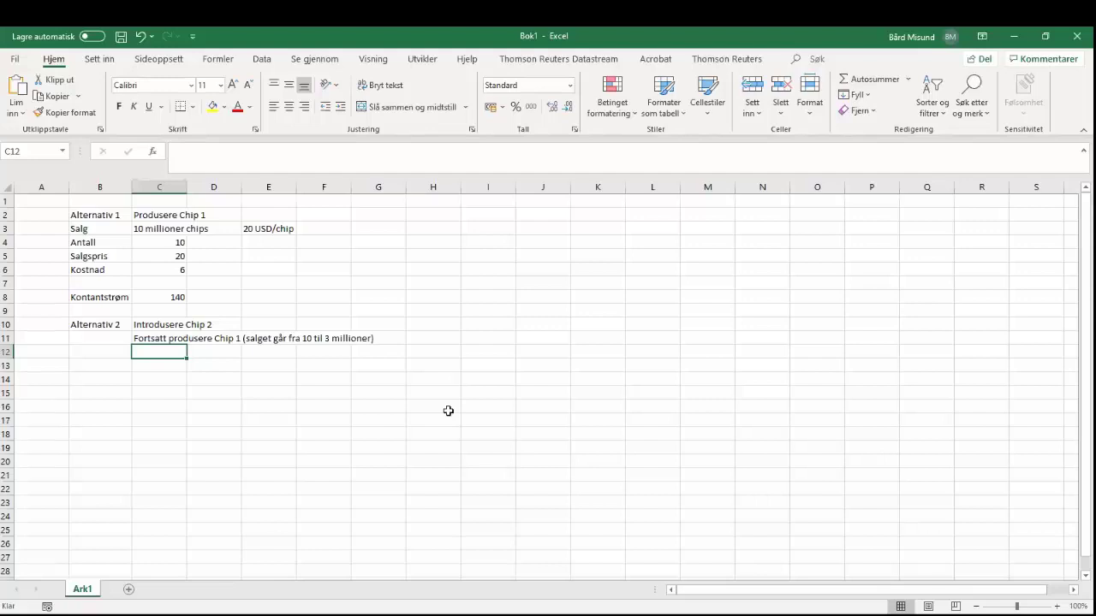
key(Down)
key(Left)
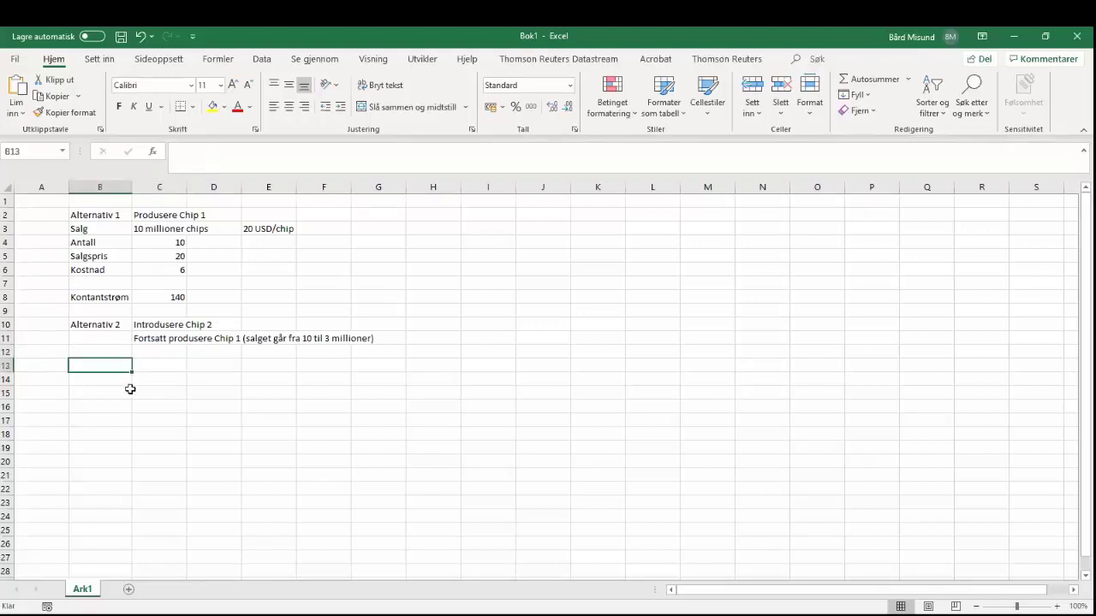
key(Left)
text(Ch)
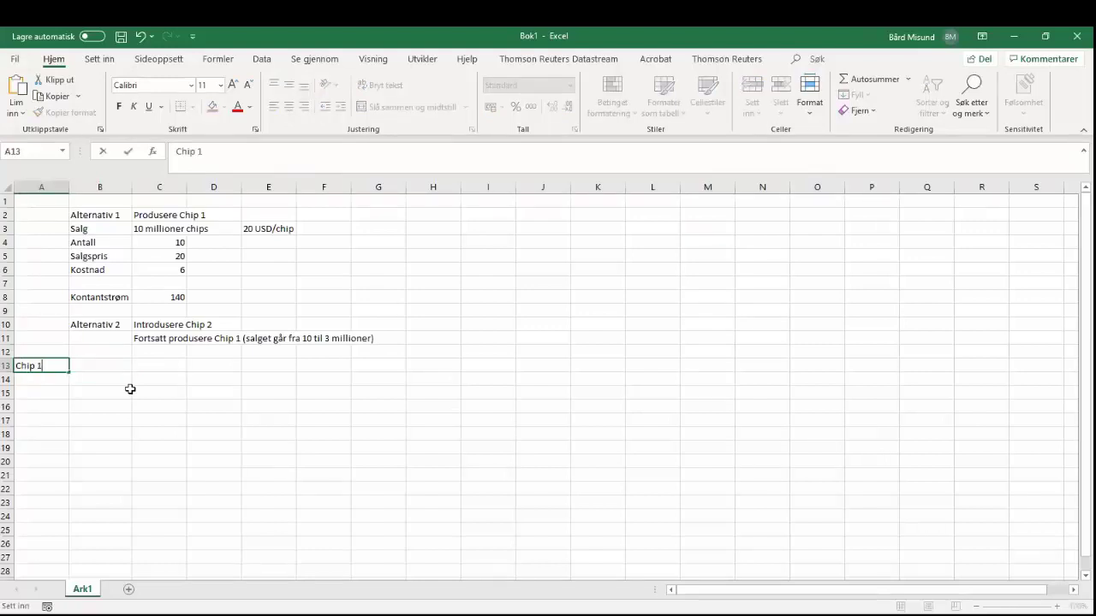
text(ip 1)
key(Tab)
key(Up)
- Copy the Antall-to-Kontantstrøm block B4:C8 of Alternativ 1 to B13
drag(159, 259, 164, 296)
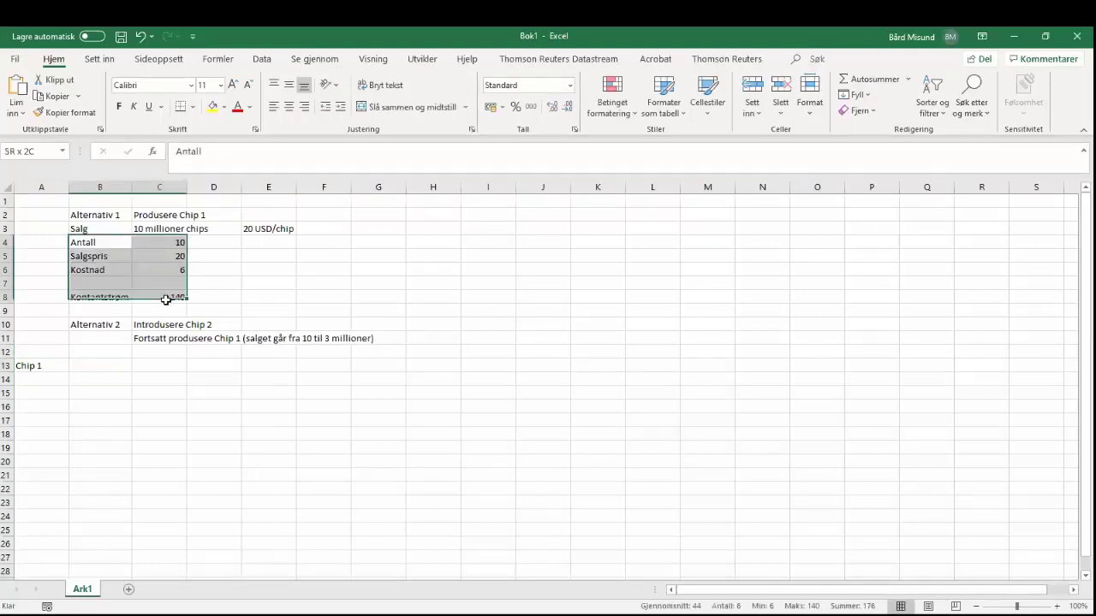
key(ctrl+c)
click(101, 365)
key(ctrl+v)
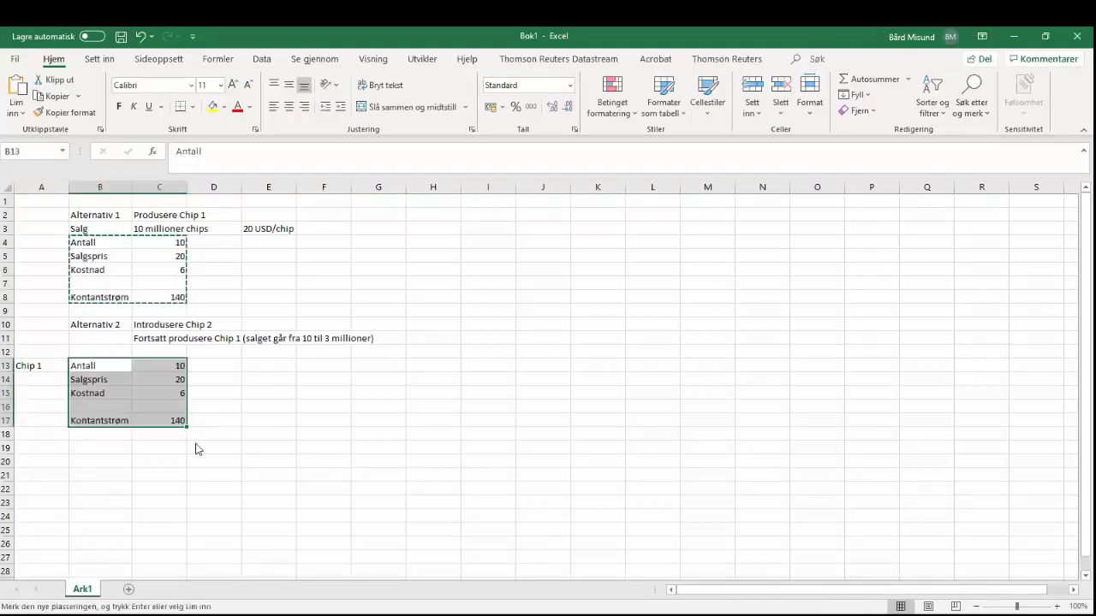
- Set the Chip 1 quantity (Antall) under Alternativ 2 in C13 to 3
click(167, 365)
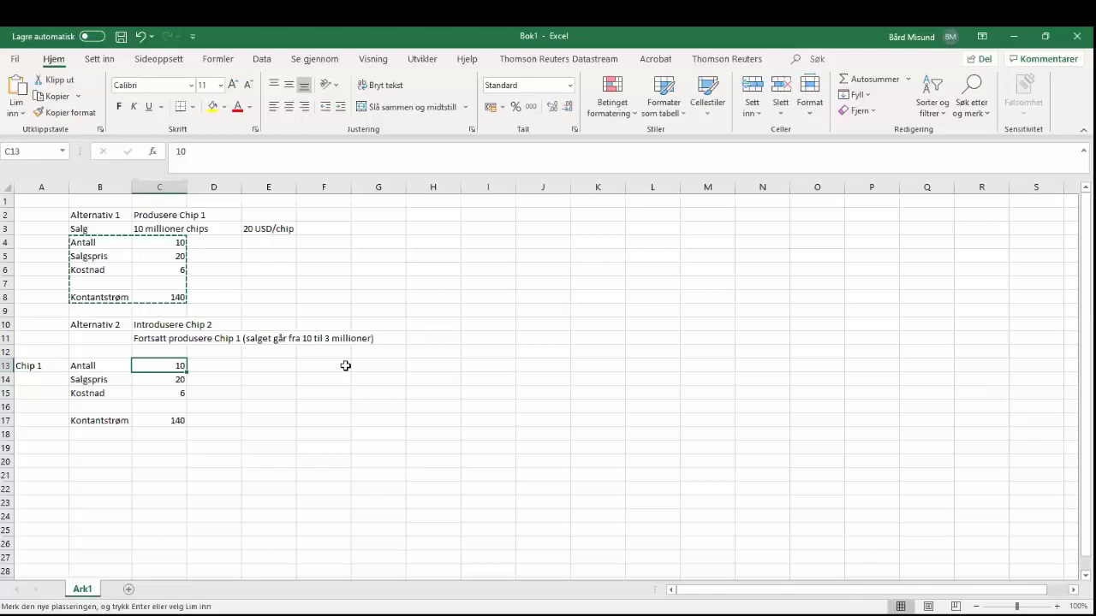
text(3)
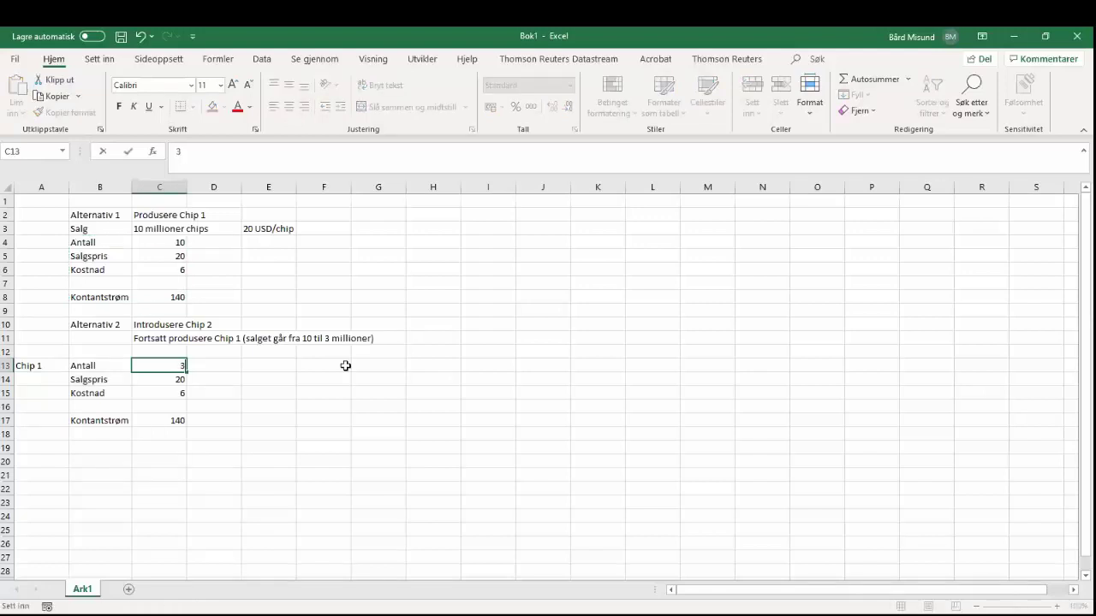
key(Return)
key(Return)
key(Return)
key(Return)
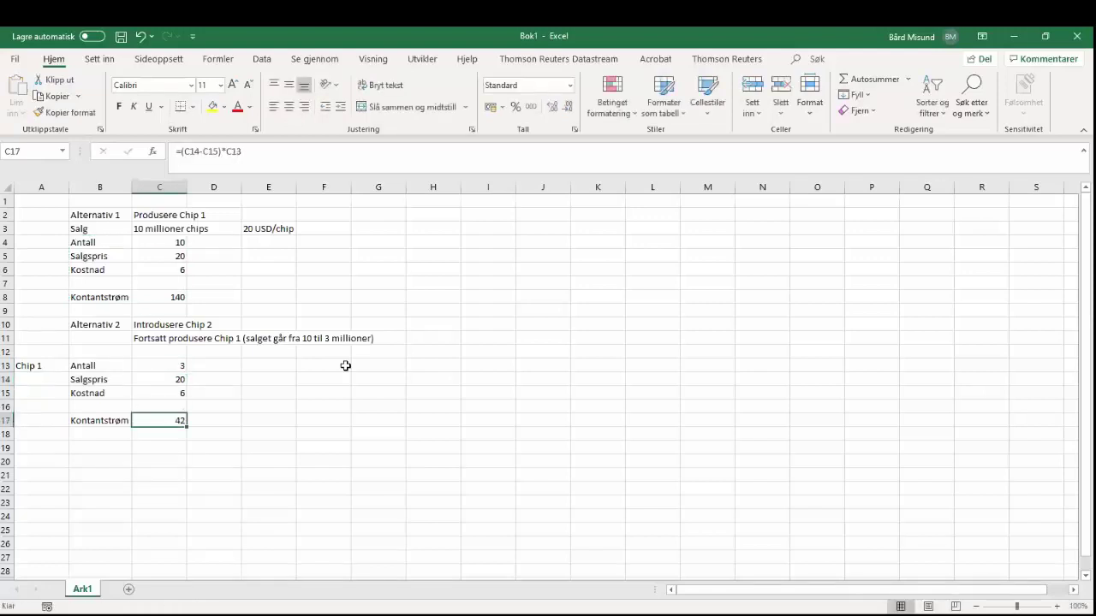
- Calculate the change in Chip 1's cash flow between the two alternatives in D17 with =C17-C8
key(Right)
text(=)
key(Left)
text(-)
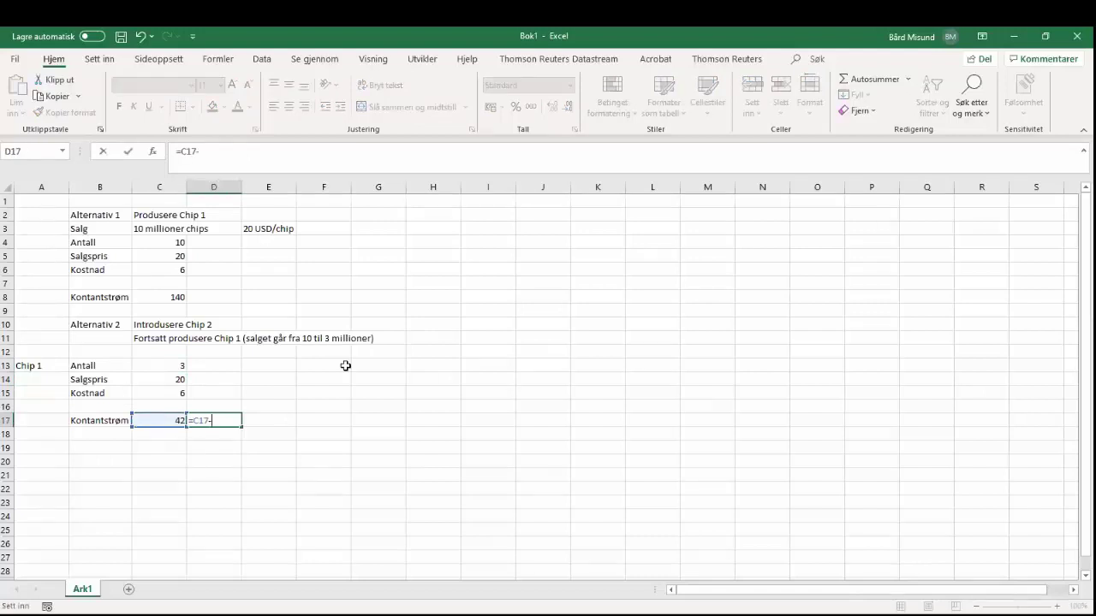
key(Up)
key(Up)
key(Up)
key(Up)
key(Up)
key(Up)
key(Up)
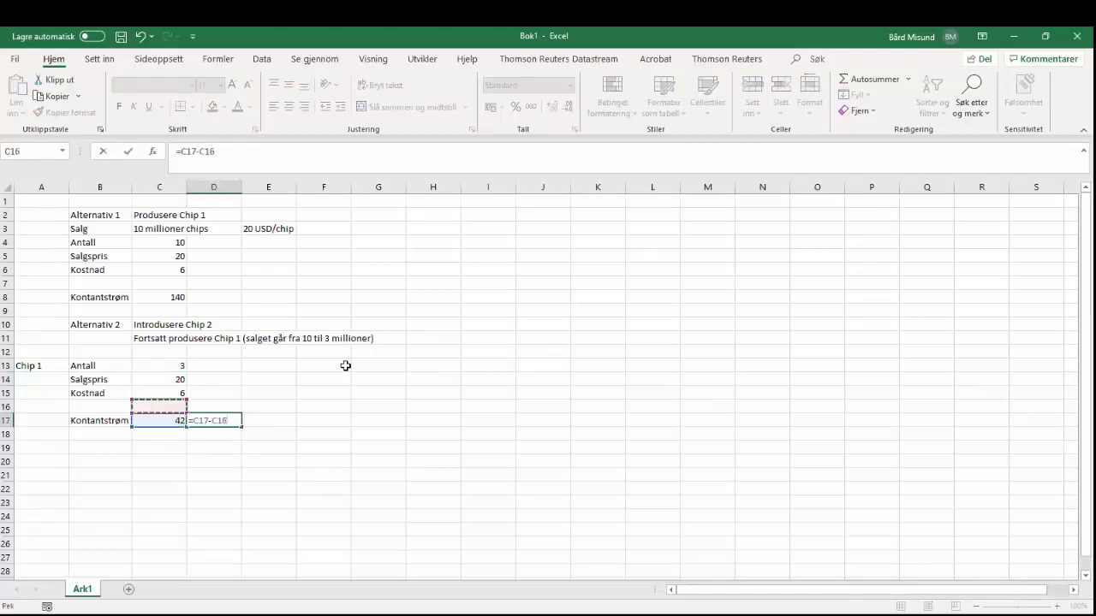
key(Up)
key(Up)
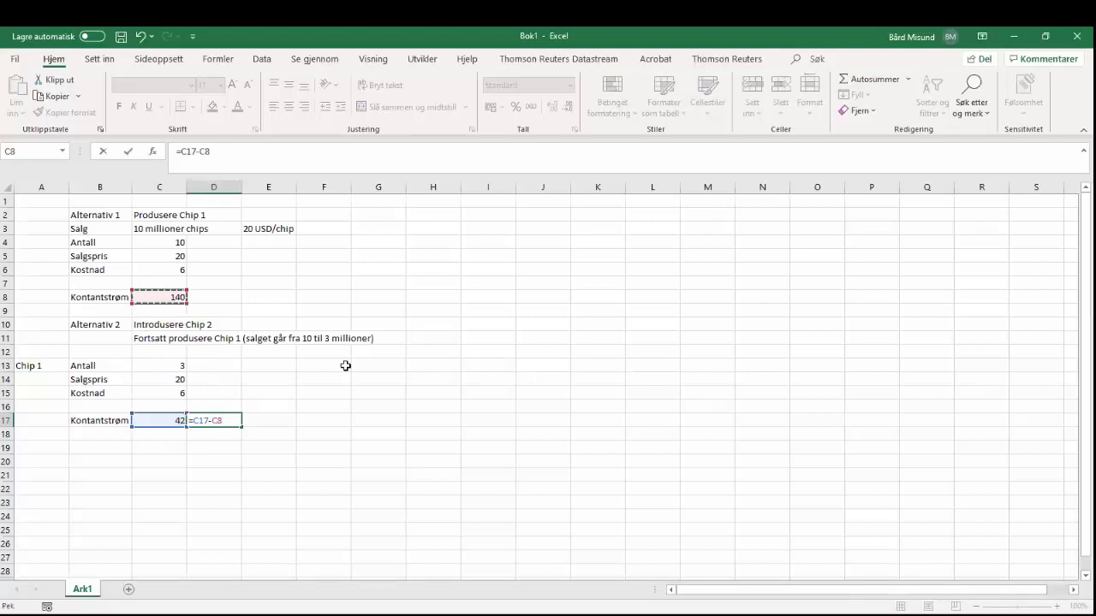
key(Return)
key(Up)
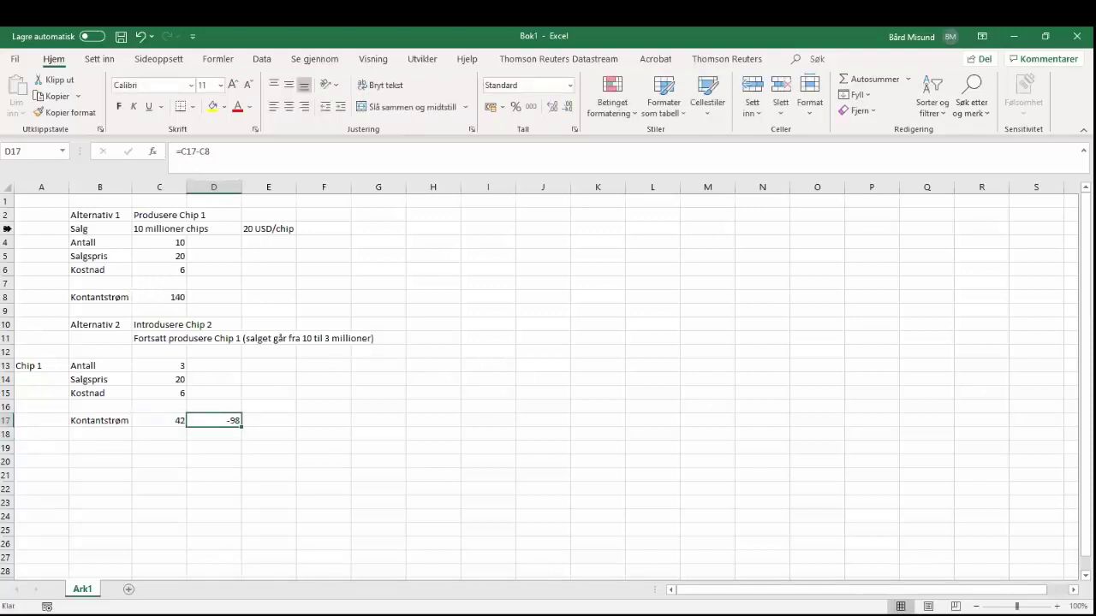
- Make the Kontantstrøm rows B8:C8 and B17:D17 bold
drag(97, 296, 163, 297)
click(118, 108)
drag(108, 420, 227, 420)
click(119, 106)
click(266, 414)
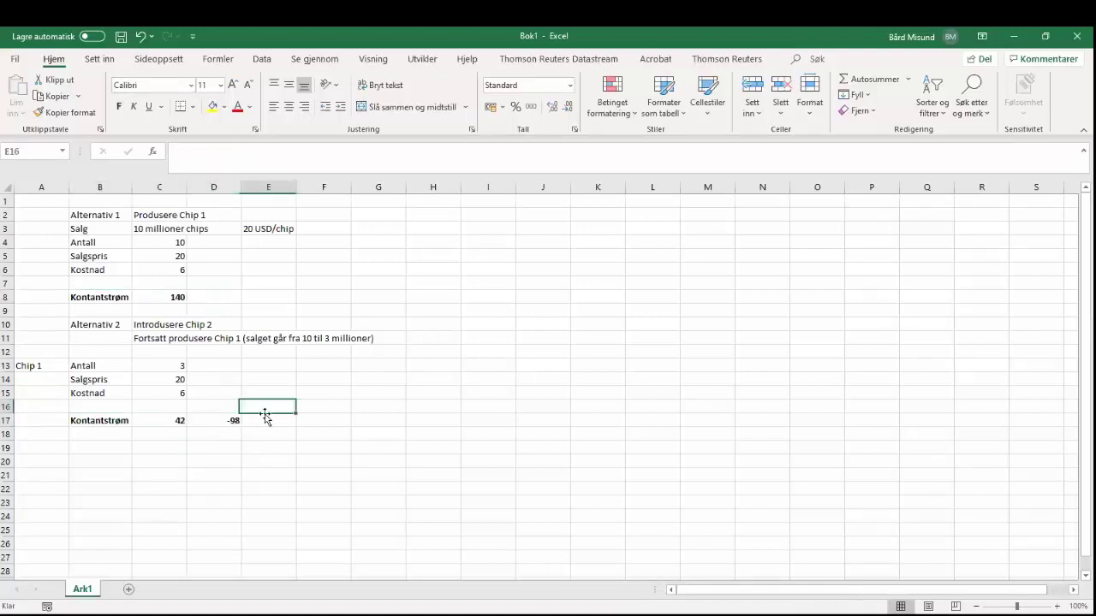
- Write the explanation "Tapt kontantstrøm når Chip 2 introduseres" in E17 beside the cash flow difference
click(275, 418)
text(Tap)
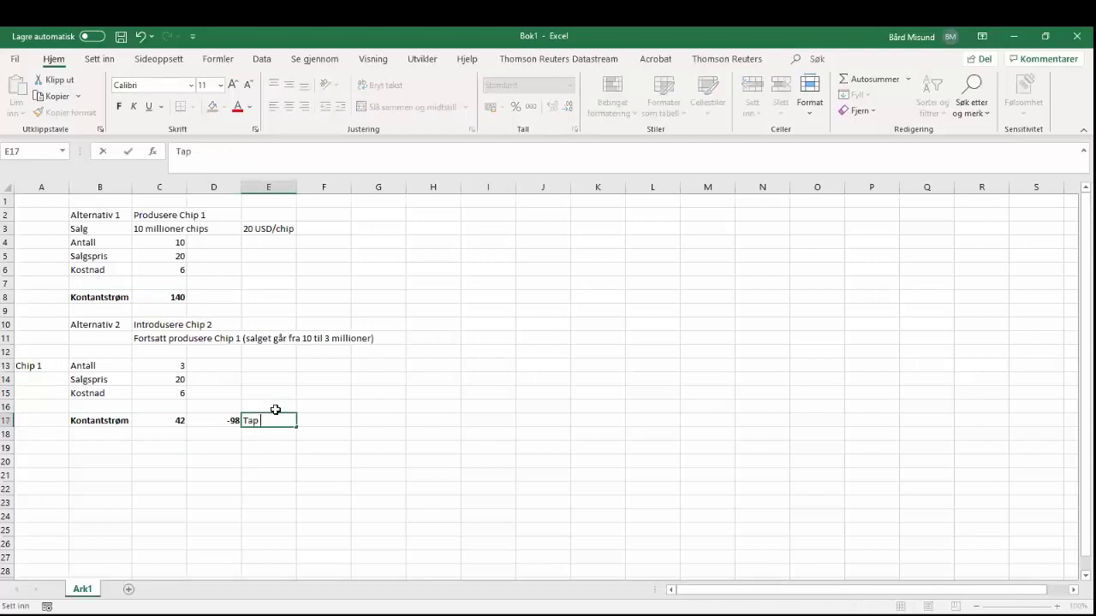
text( av sa)
key(BackSpace)
key(BackSpace)
key(BackSpace)
key(BackSpace)
key(BackSpace)
key(BackSpace)
text(t koinntantstrøm når Chip)
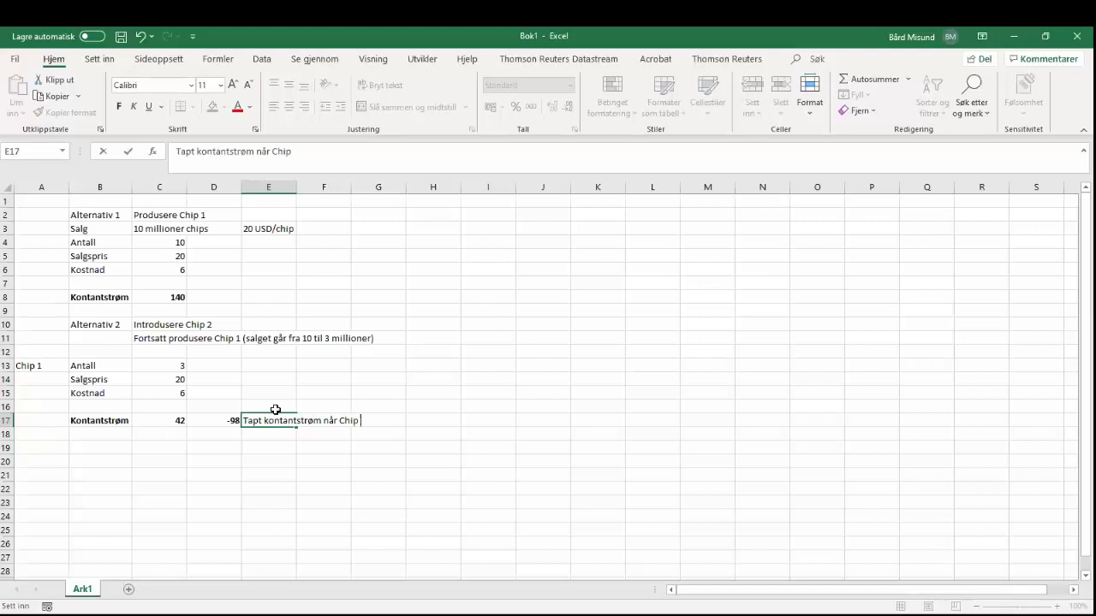
text( 2 introduseres)
- Insert "fra salg av Chip 1" after "Tapt kontantstrøm" in the E17 note
click(260, 152)
text(fg)
key(BackSpace)
text(ra salg )
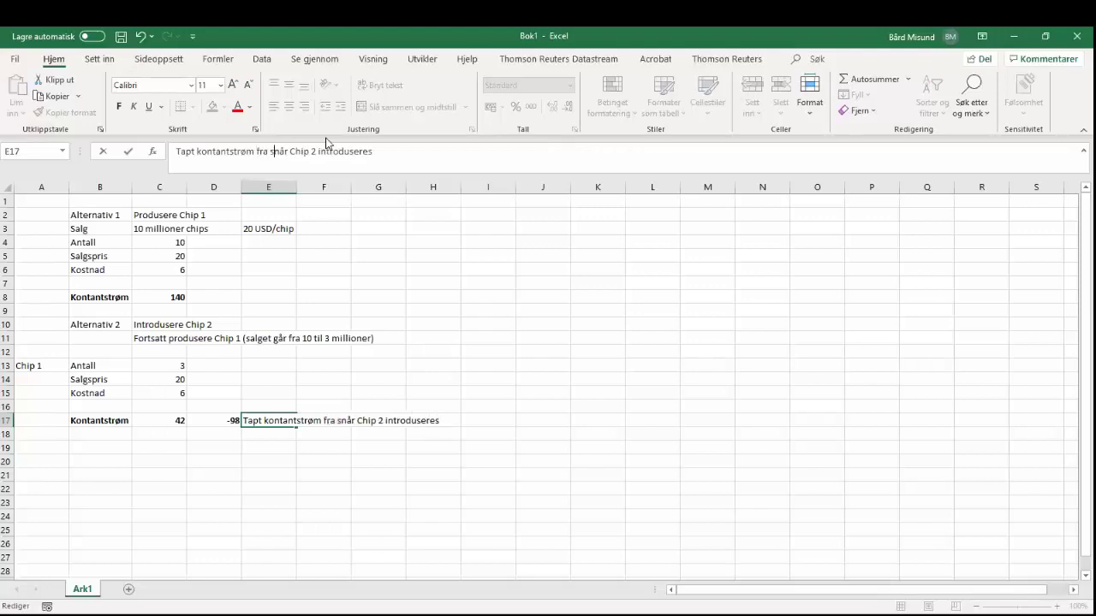
text(av Chip )
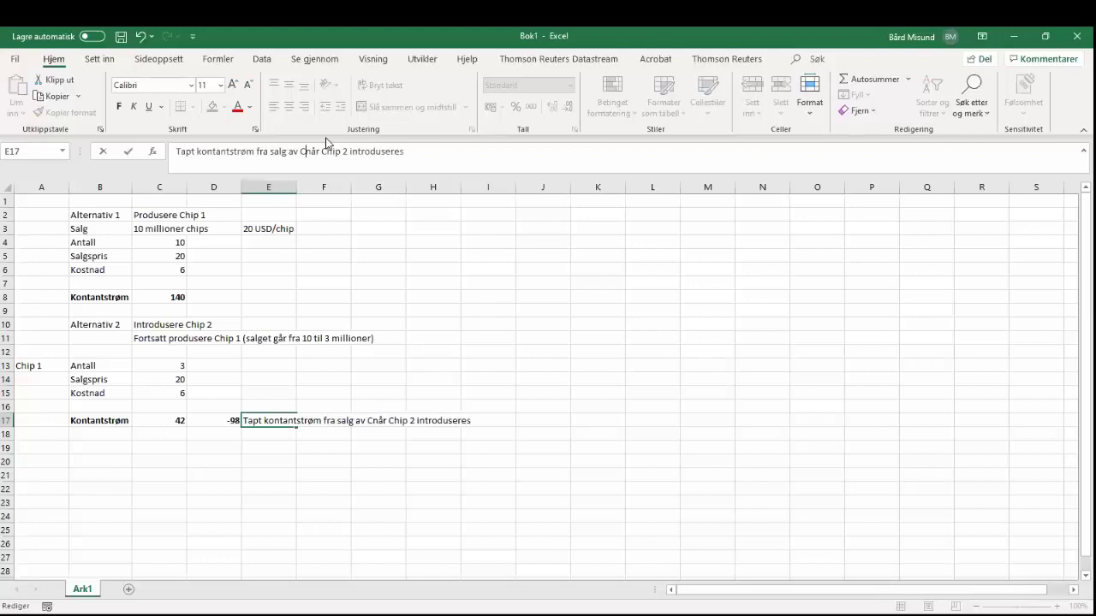
text(1)
key(Return)
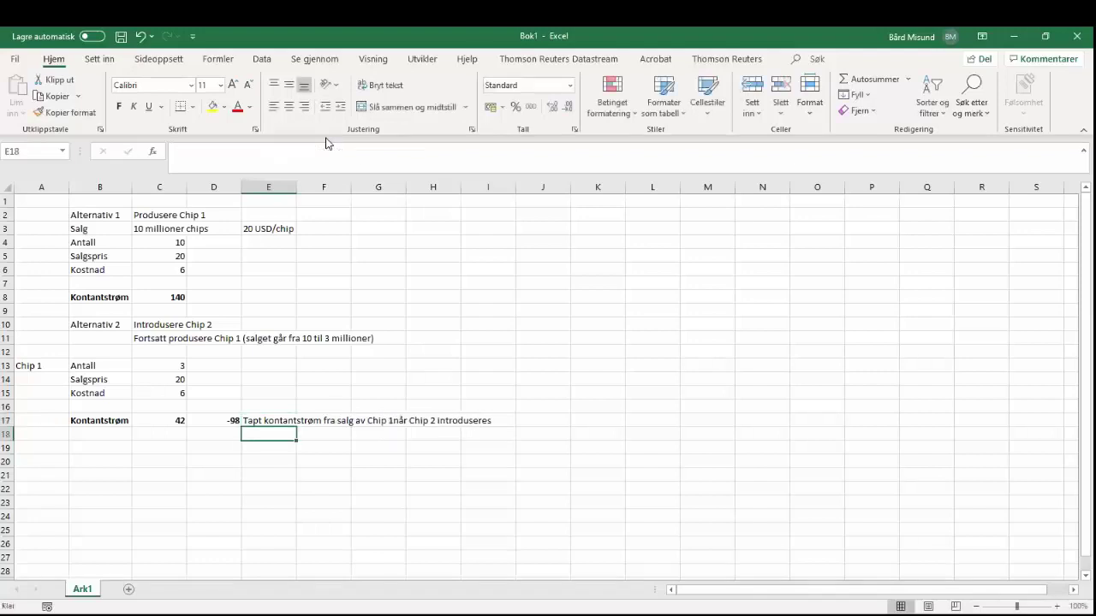
- Enter the label "Chip 2" in A19, leaving row 18 empty
key(Left)
key(Left)
key(Left)
key(Left)
key(Down)
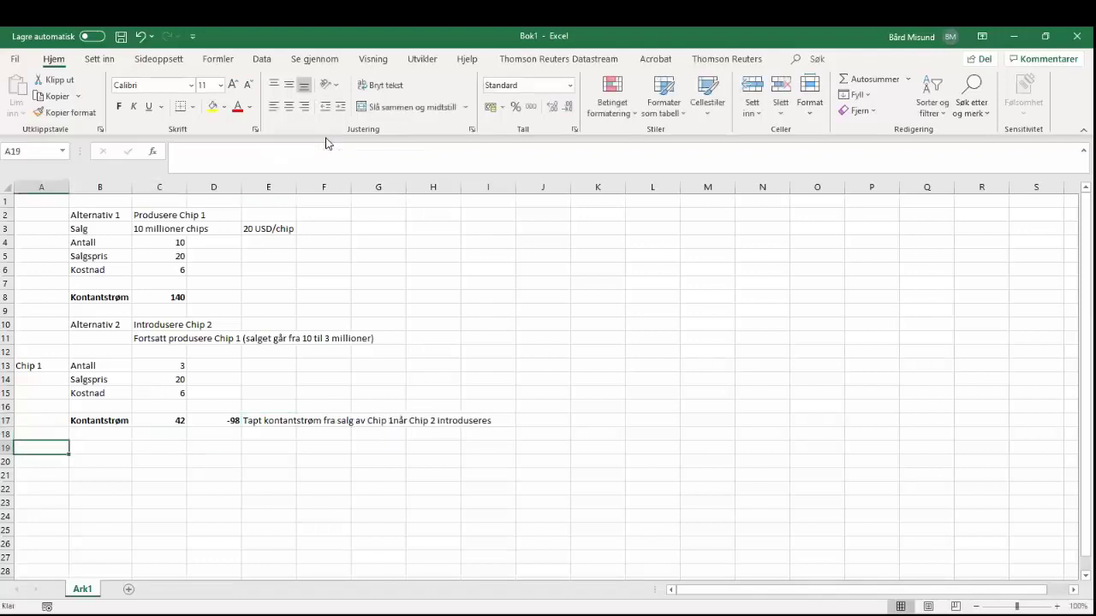
text(Chip 2)
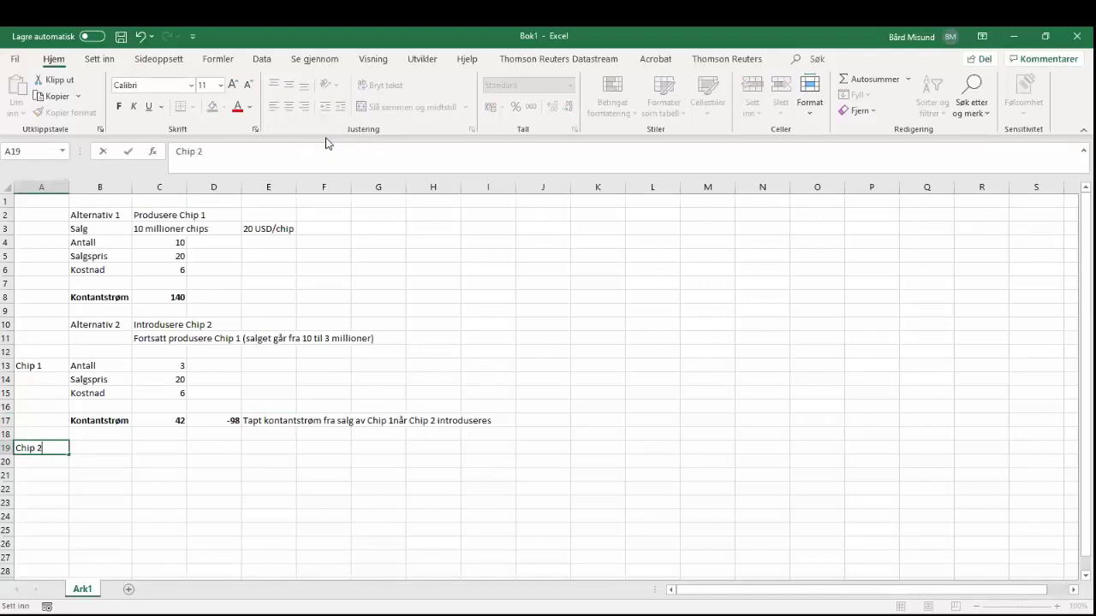
key(Tab)
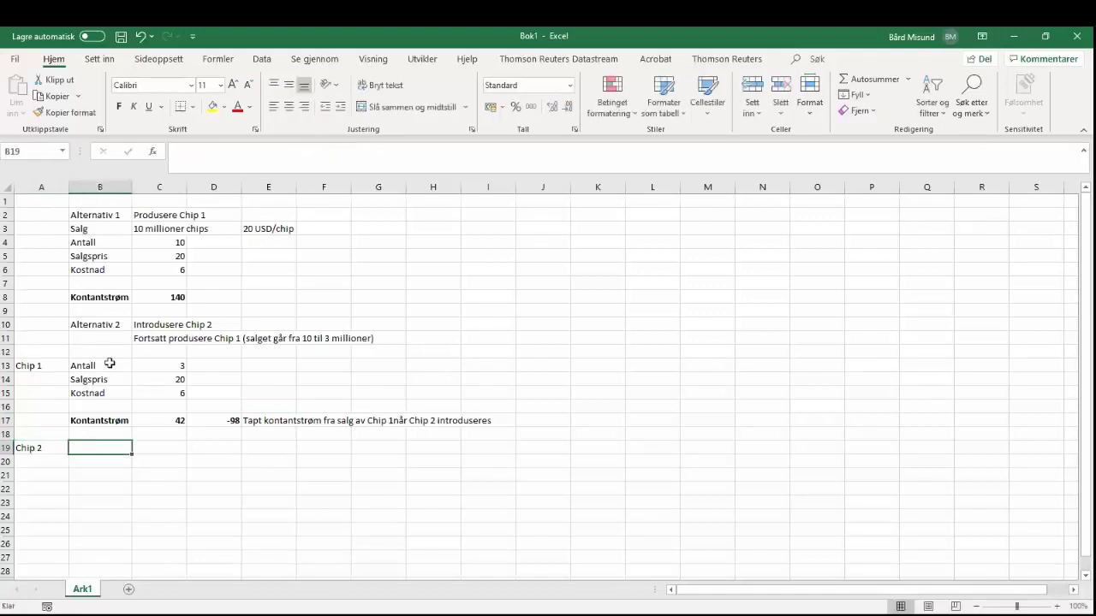
- Copy the Chip 1 calculation block B13:C17 to B19 for Chip 2
drag(99, 366, 180, 421)
key(ctrl+c)
click(127, 451)
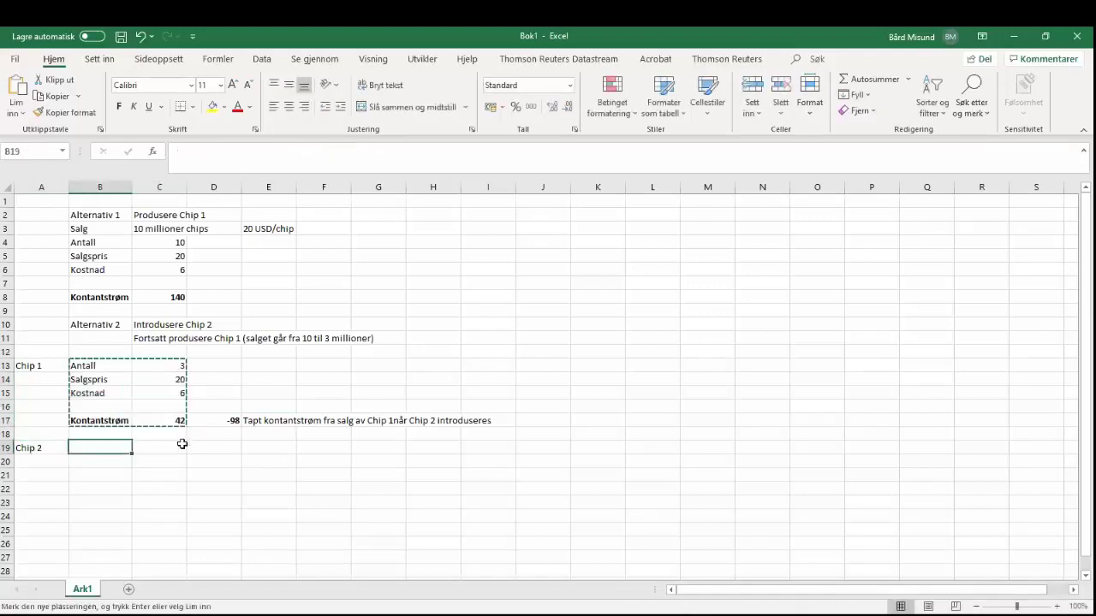
key(ctrl+v)
- Set the Chip 2 figures in C19:C21 to Antall 12, Salgspris 25 and Kostnad 8
key(Right)
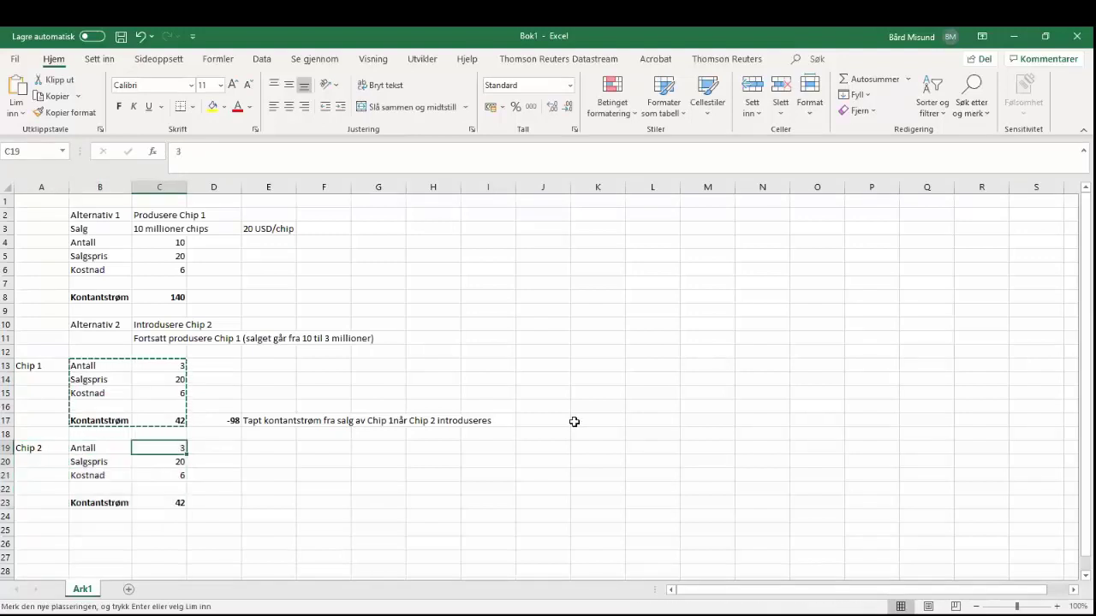
text(12)
key(Return)
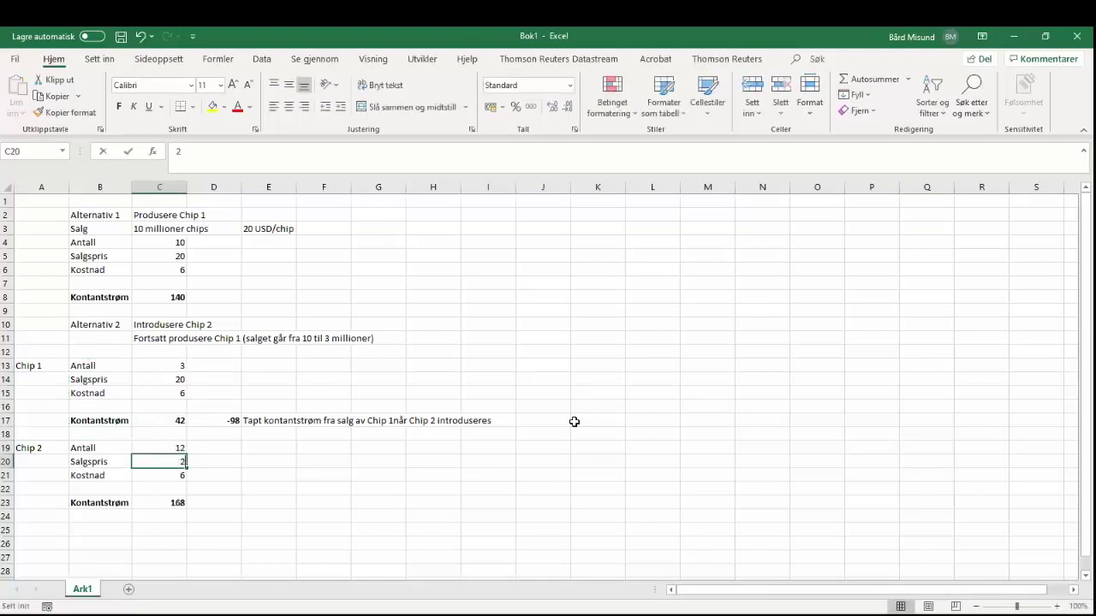
text(25)
key(Return)
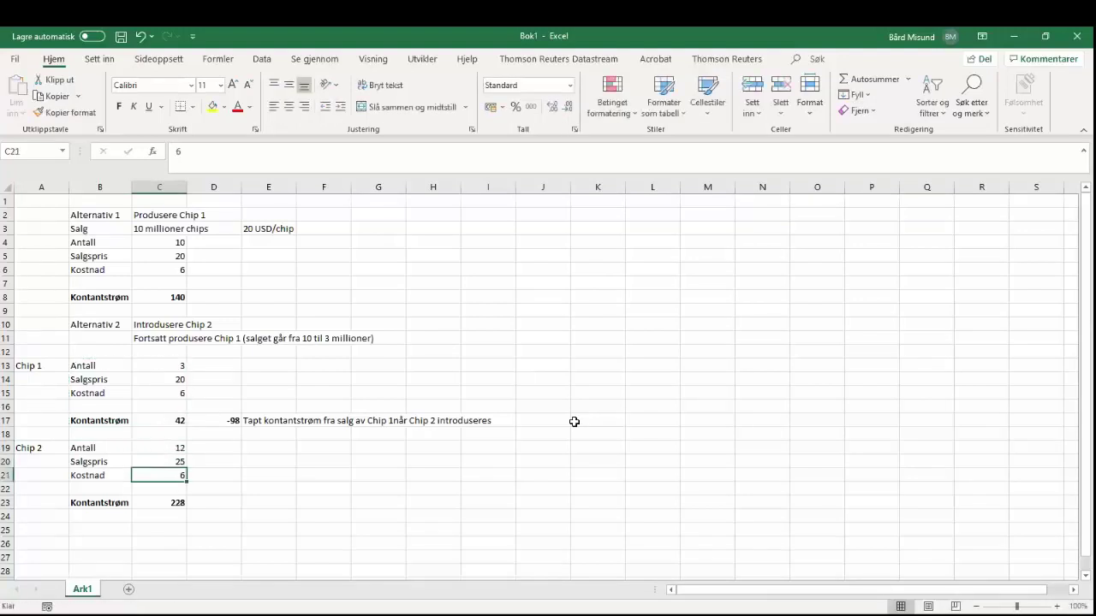
text(8)
key(Return)
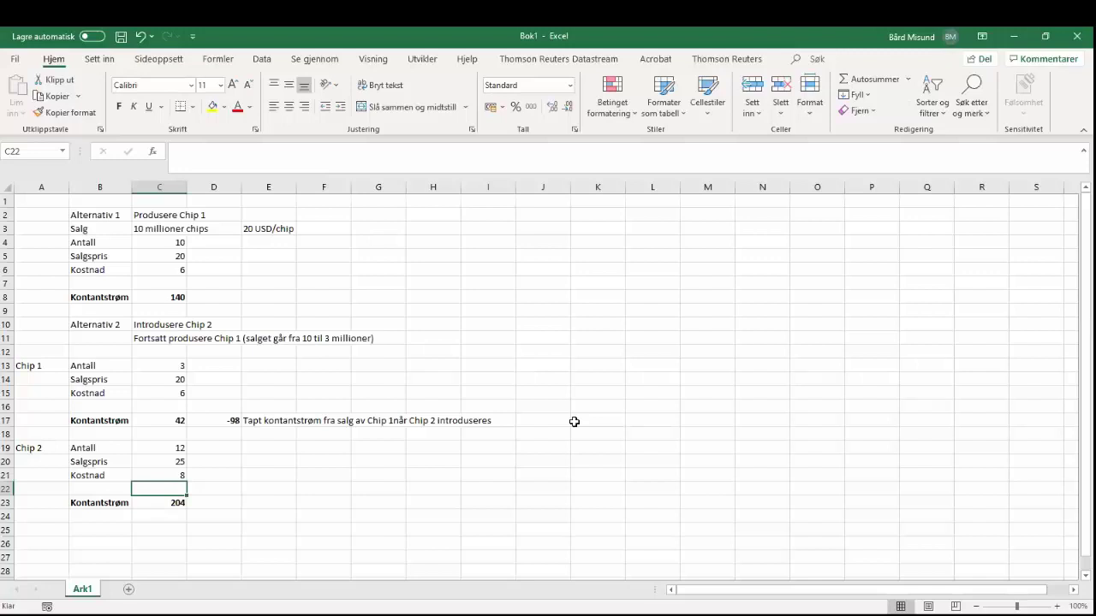
key(Down)
key(Down)
key(Down)
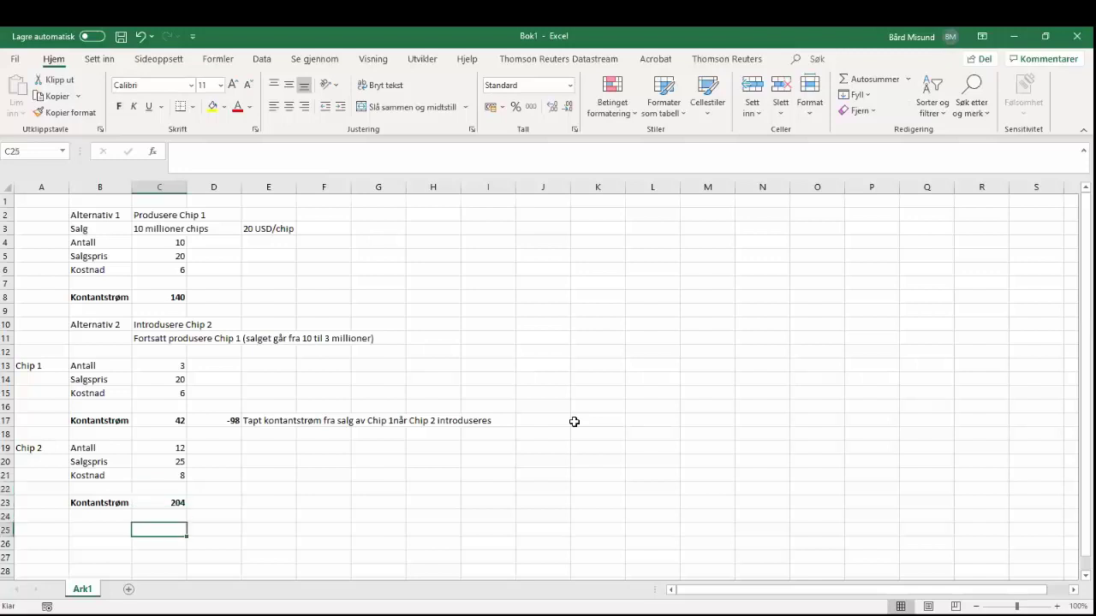
key(Up)
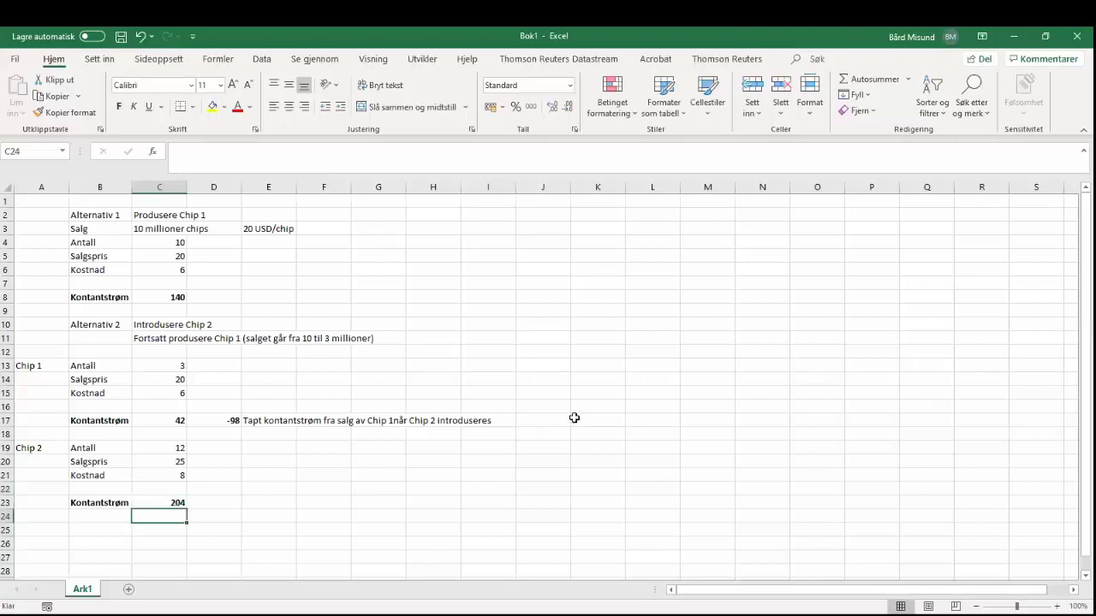
drag(91, 501, 178, 506)
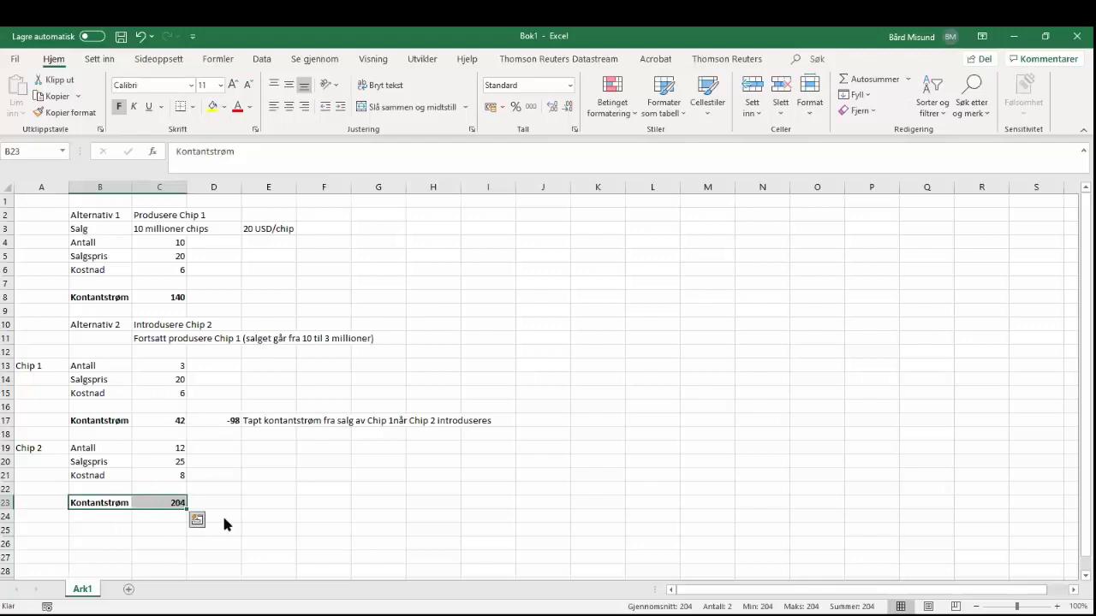
- Enter the label "Chip 1" in B25 and reference the lost cash flow in D17 from C25
click(118, 528)
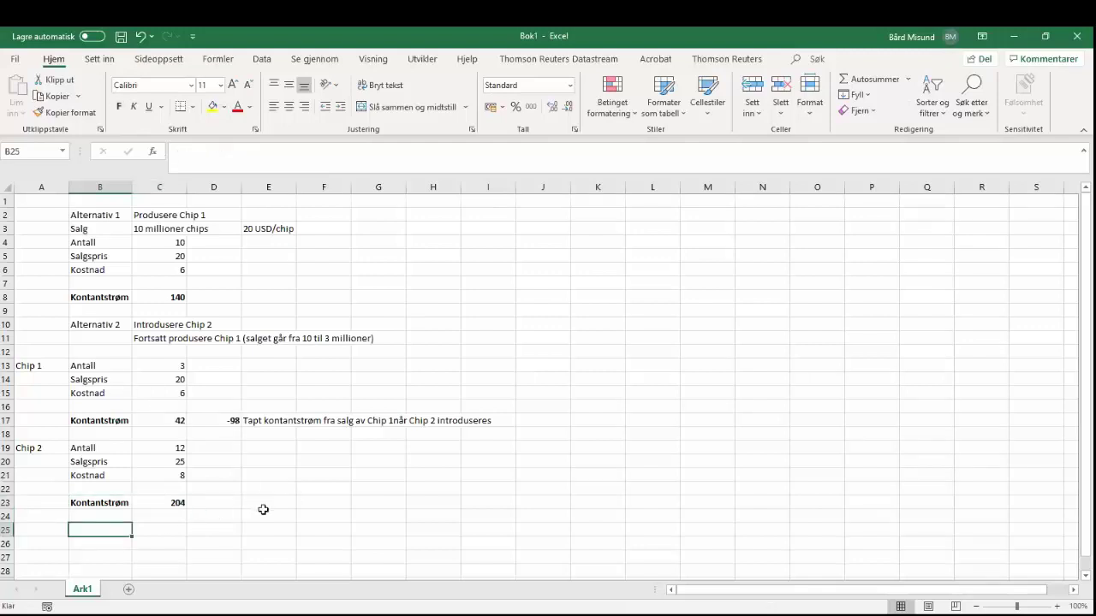
text(Chip 1)
key(Tab)
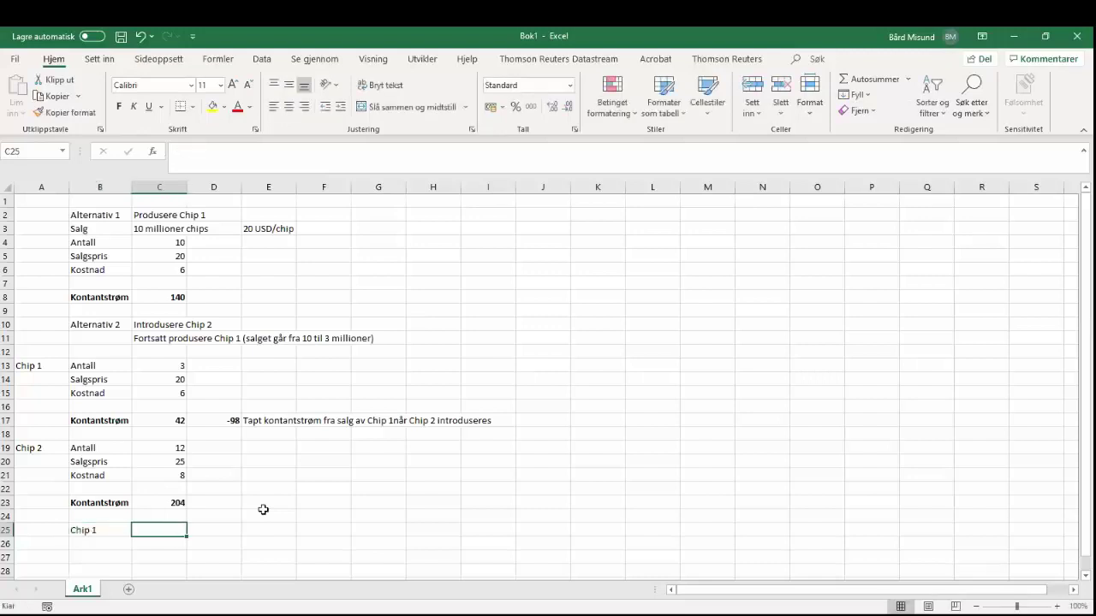
text(=)
key(Right)
key(Up)
key(Up)
key(Up)
key(Up)
key(Up)
key(Up)
key(Up)
key(Up)
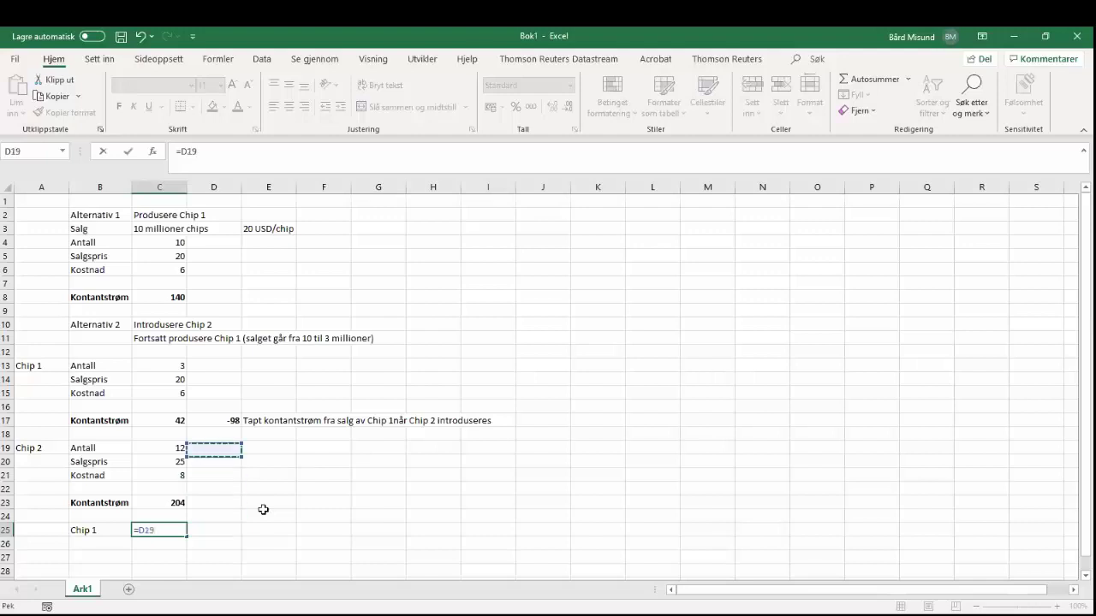
key(Return)
- Enter the label "Chip 2" in B26 and reference the Chip 2 Kontantstrøm in C23 from C26
text(Chip 2)
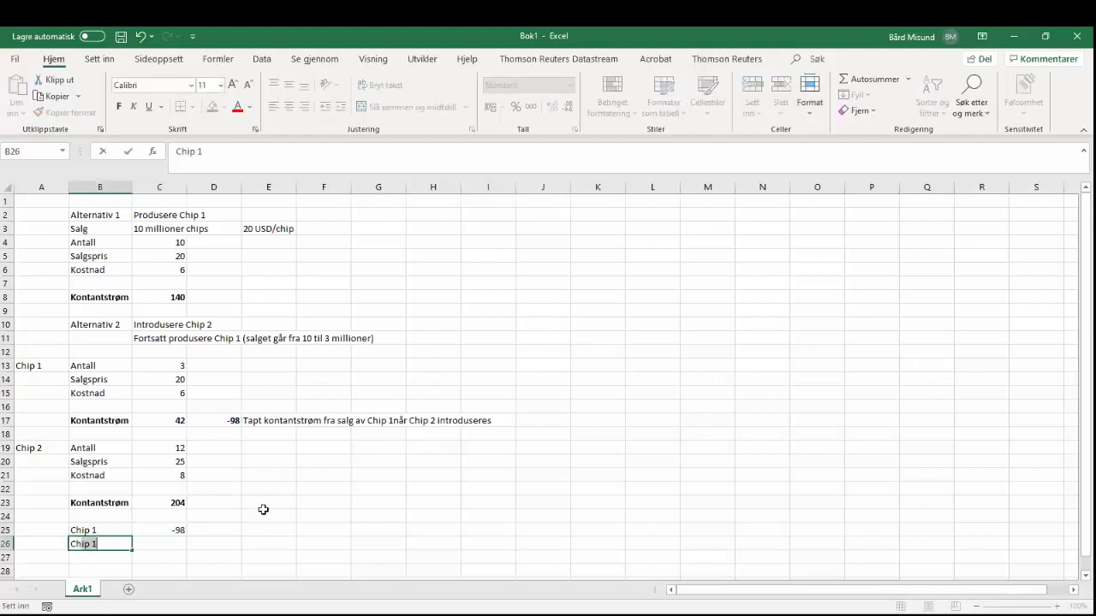
key(Tab)
text(=)
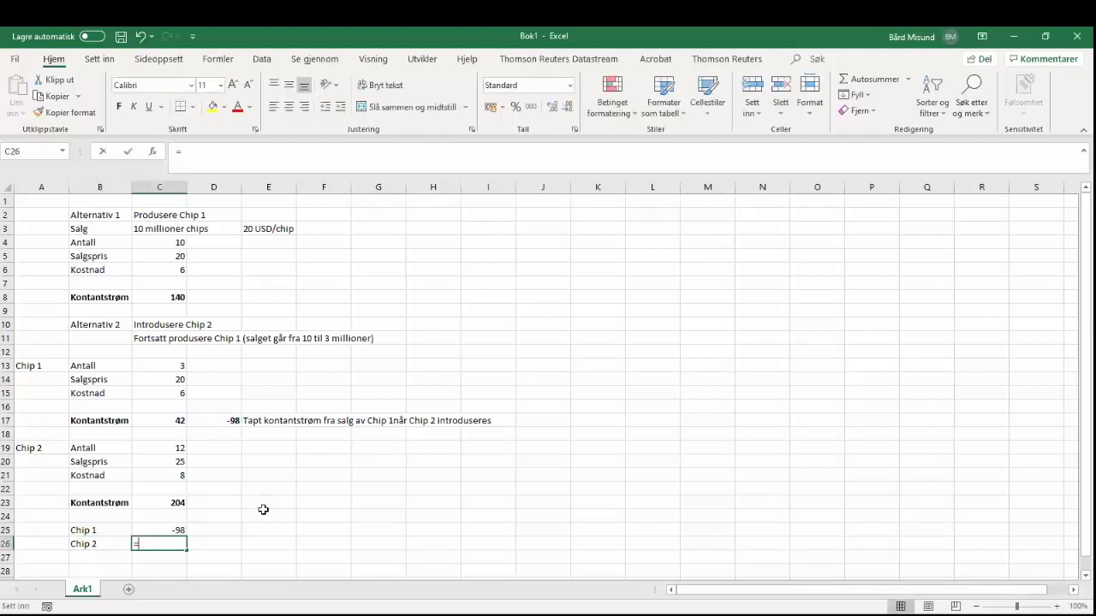
click(176, 501)
key(Return)
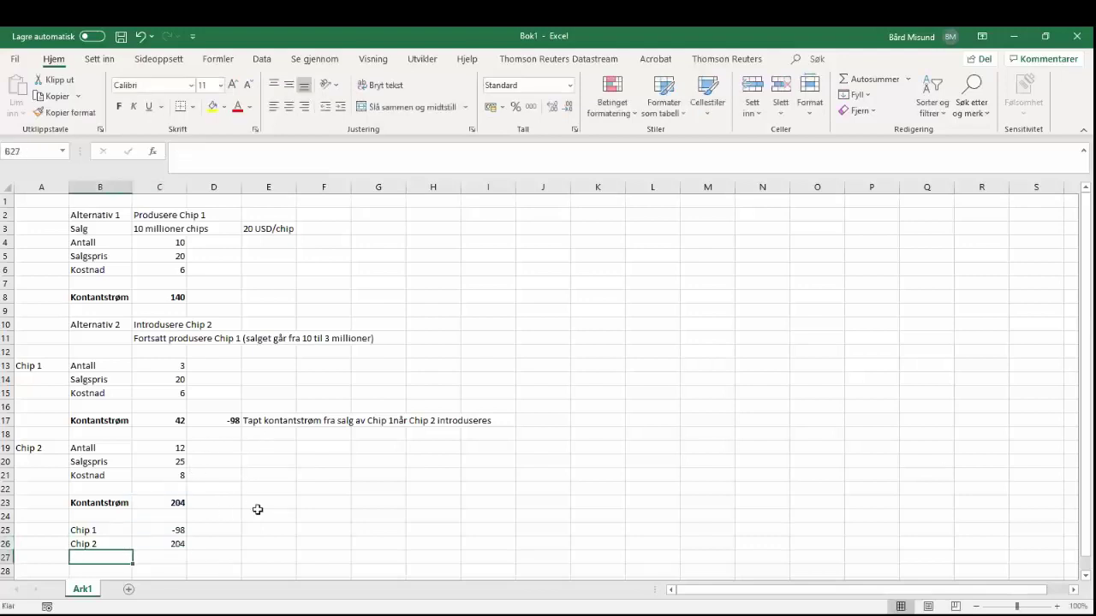
- Enter the label "Sum" in B27 and add C25 and C26 with a formula in C27
text(S)
key(BackSpace)
text(Sum)
key(Tab)
text(+)
key(Up)
key(Up)
text(+)
key(Up)
key(Return)
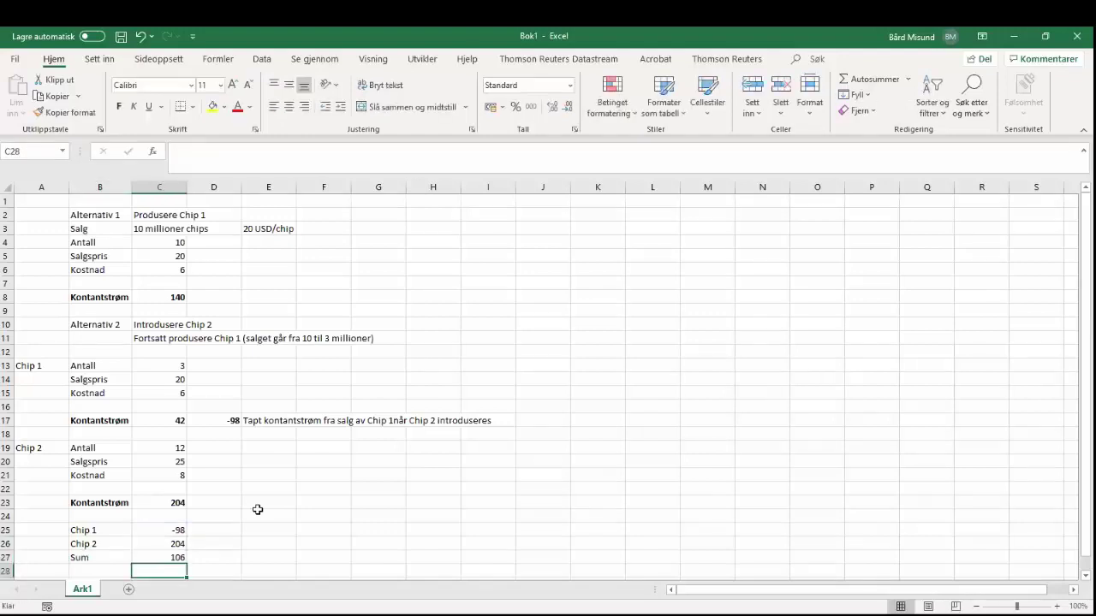
- Make the Sum row B27:C27 bold
key(Up)
key(Right)
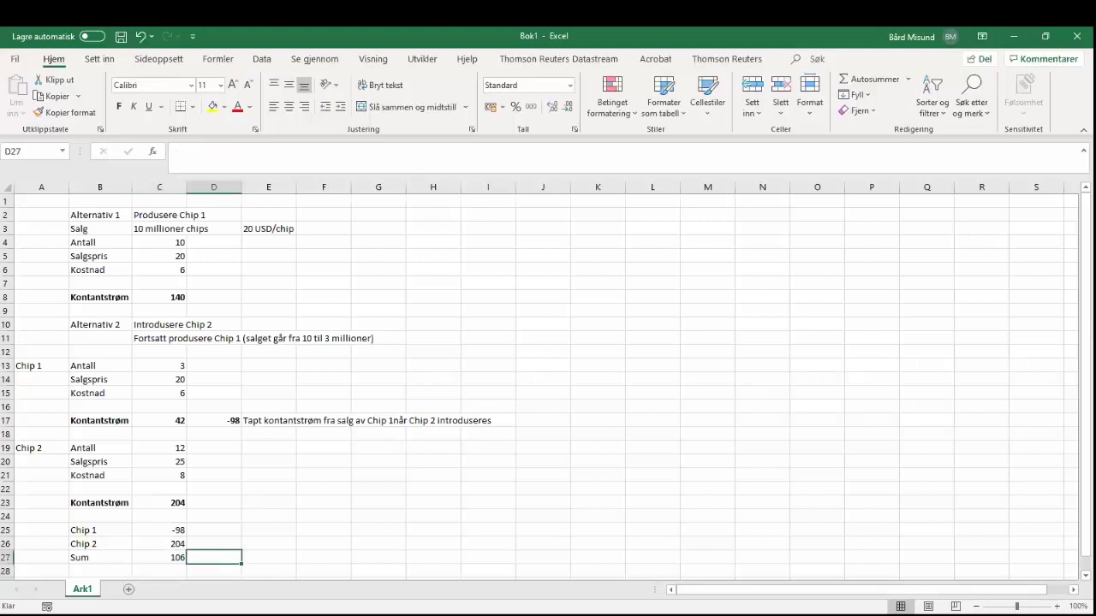
drag(116, 563, 162, 558)
click(119, 106)
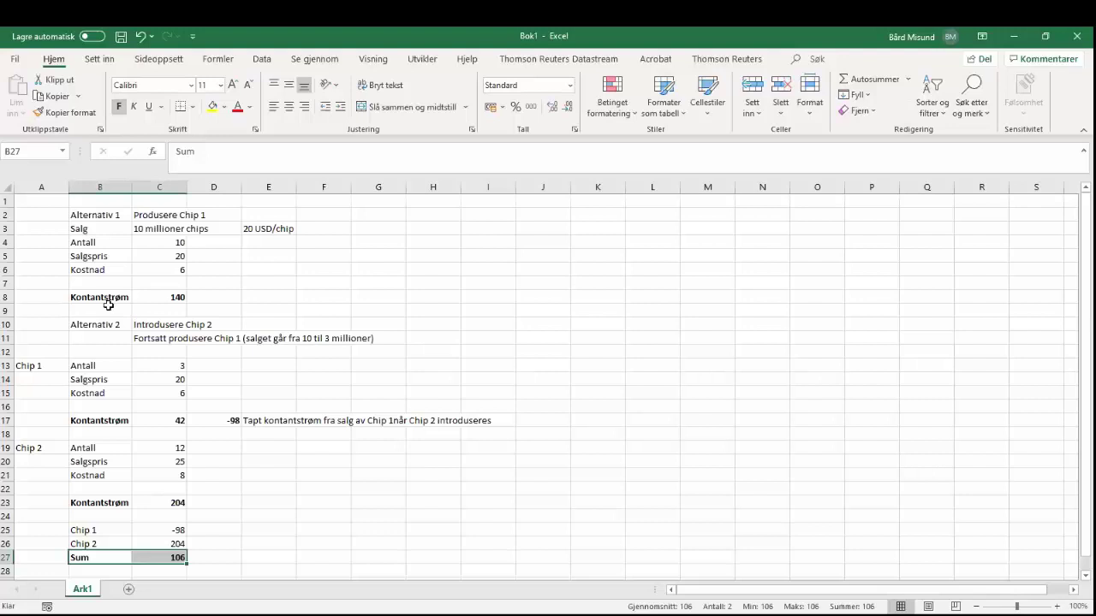
drag(117, 297, 174, 299)
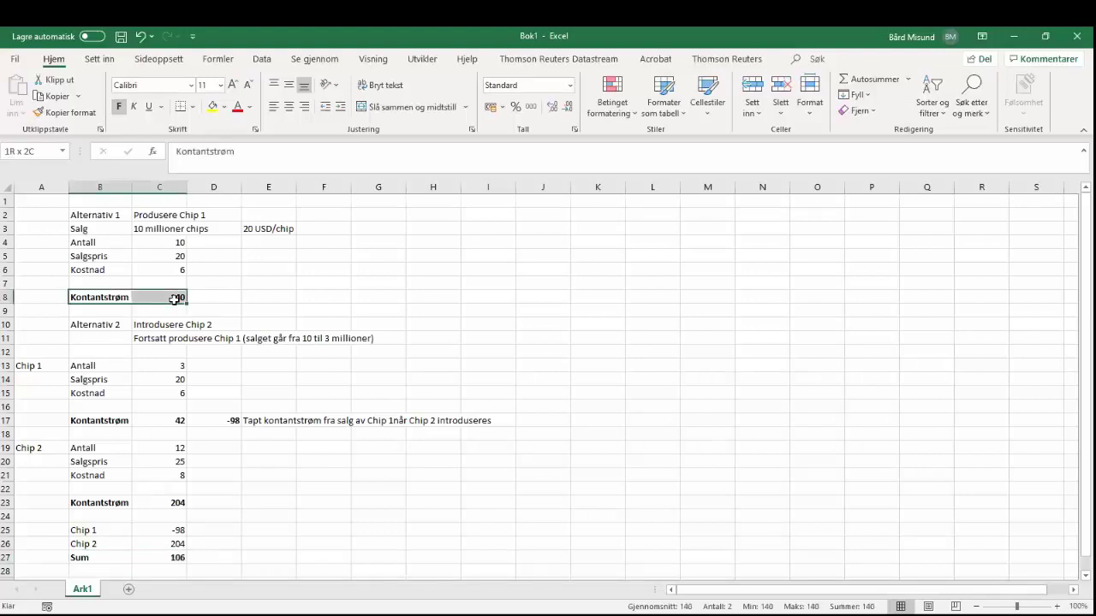
drag(174, 298, 176, 299)
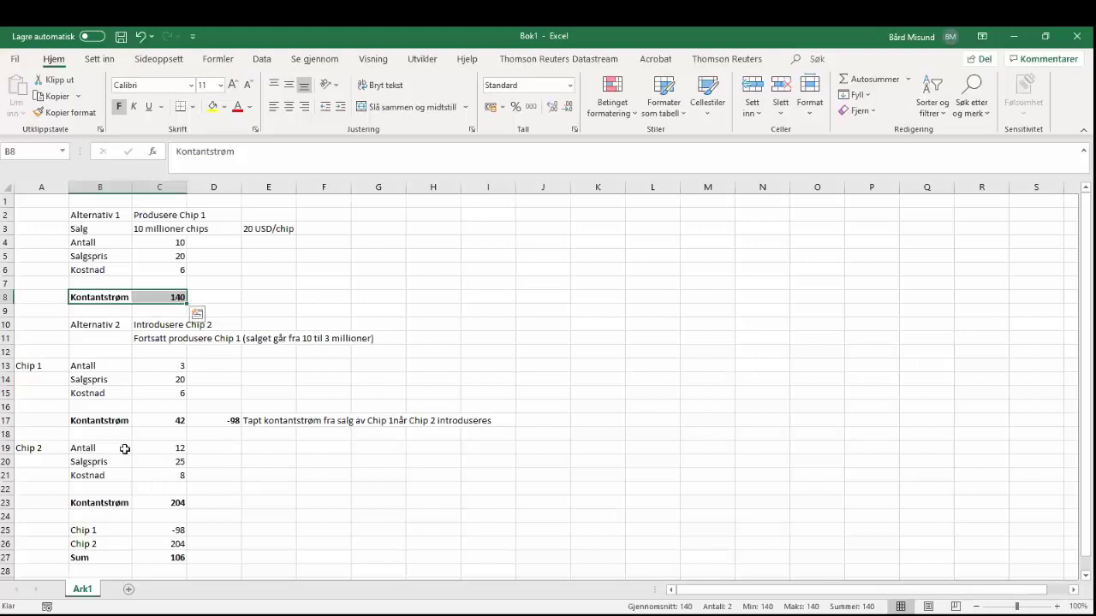
click(174, 557)
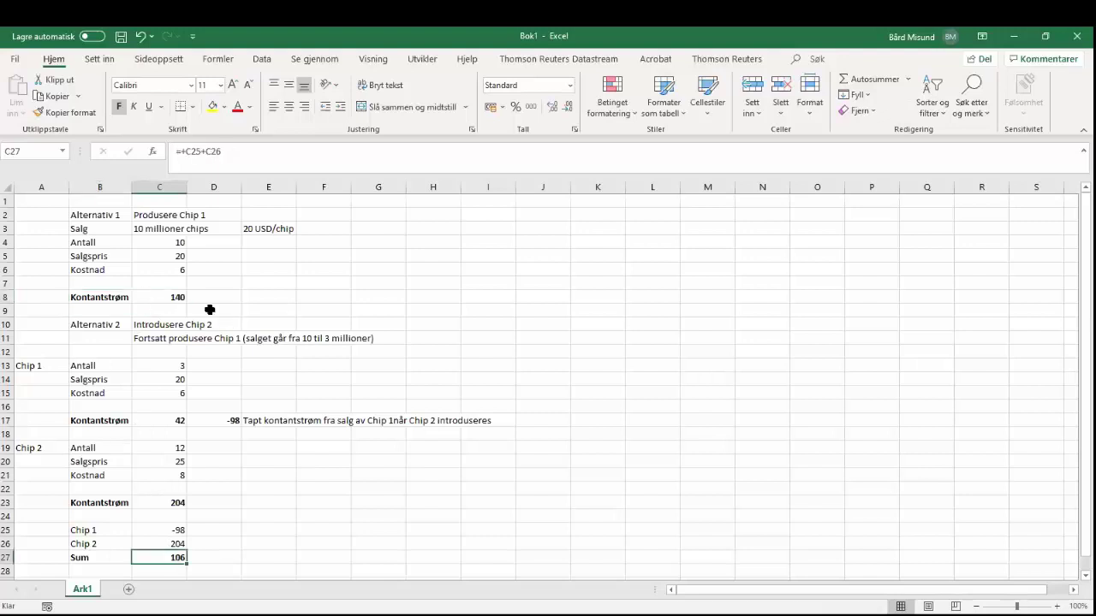
click(182, 300)
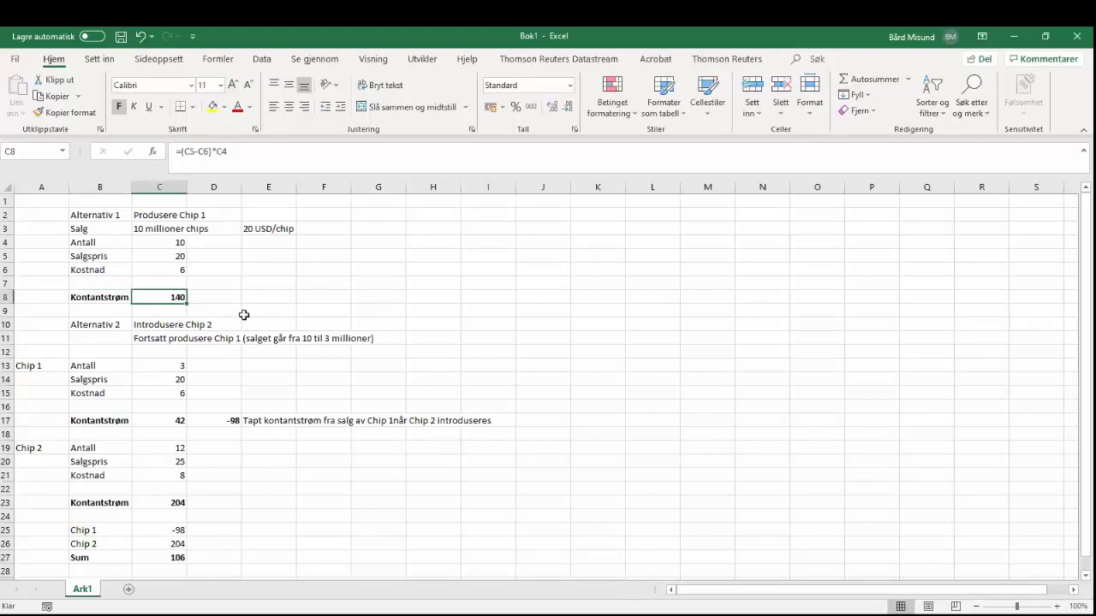
- Enter the label "Ny total" in A29 and the formula +C8+C27 in C29
scroll(247, 317, down, 1)
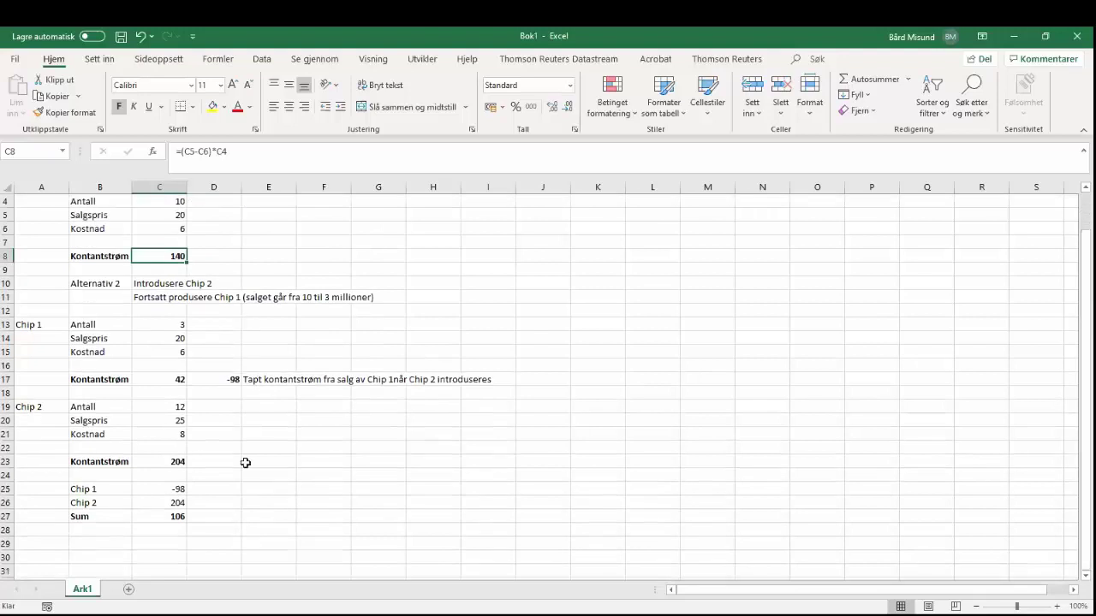
click(52, 545)
text(Ny total)
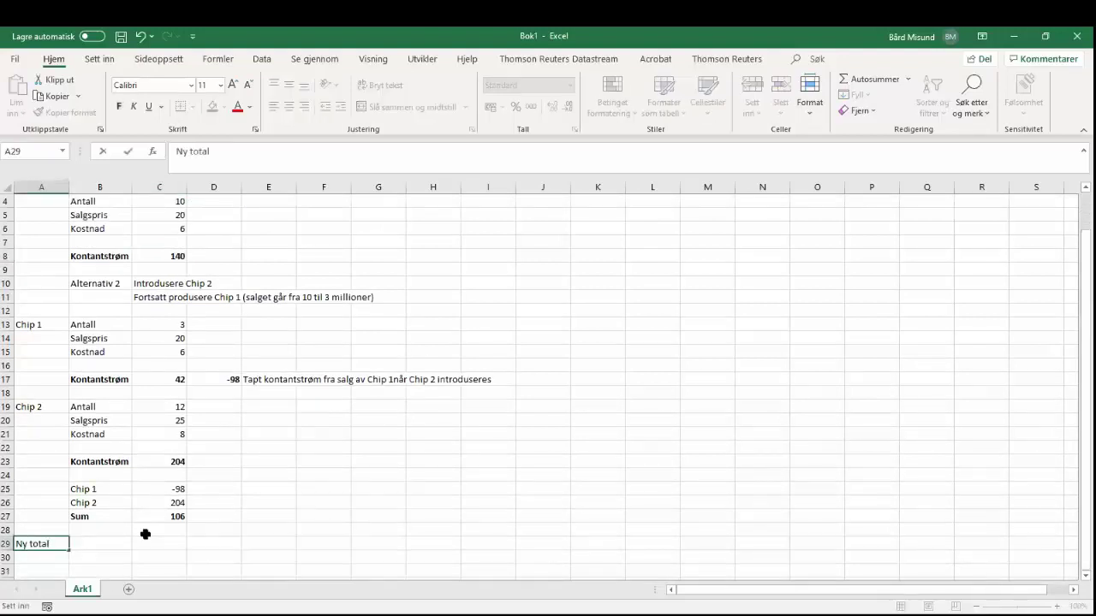
click(146, 539)
text(+)
click(171, 254)
text(+)
click(182, 515)
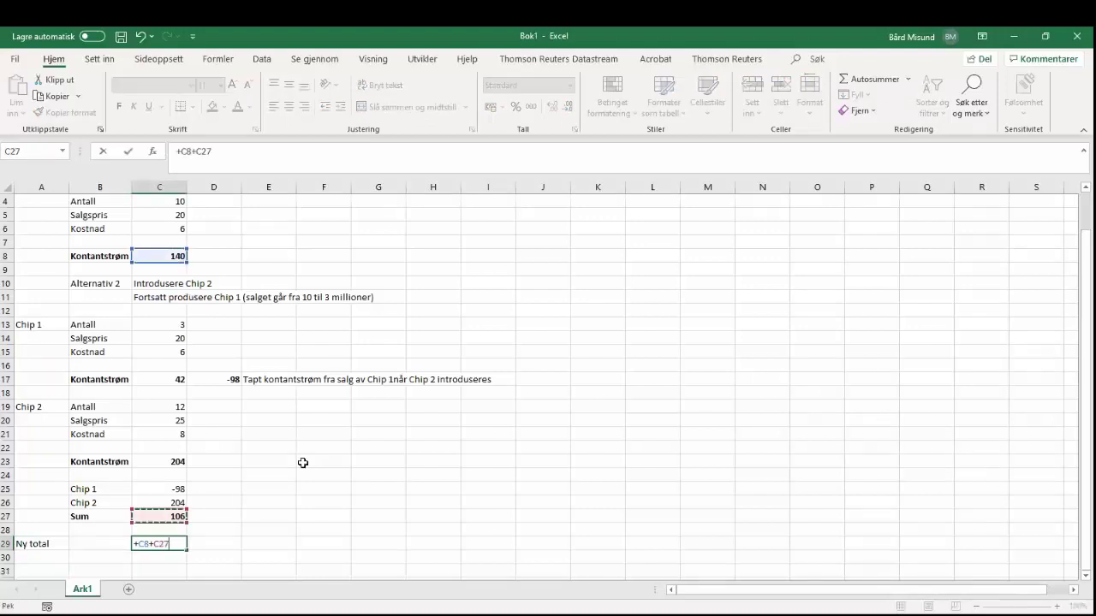
key(Return)
scroll(268, 294, up, 2)
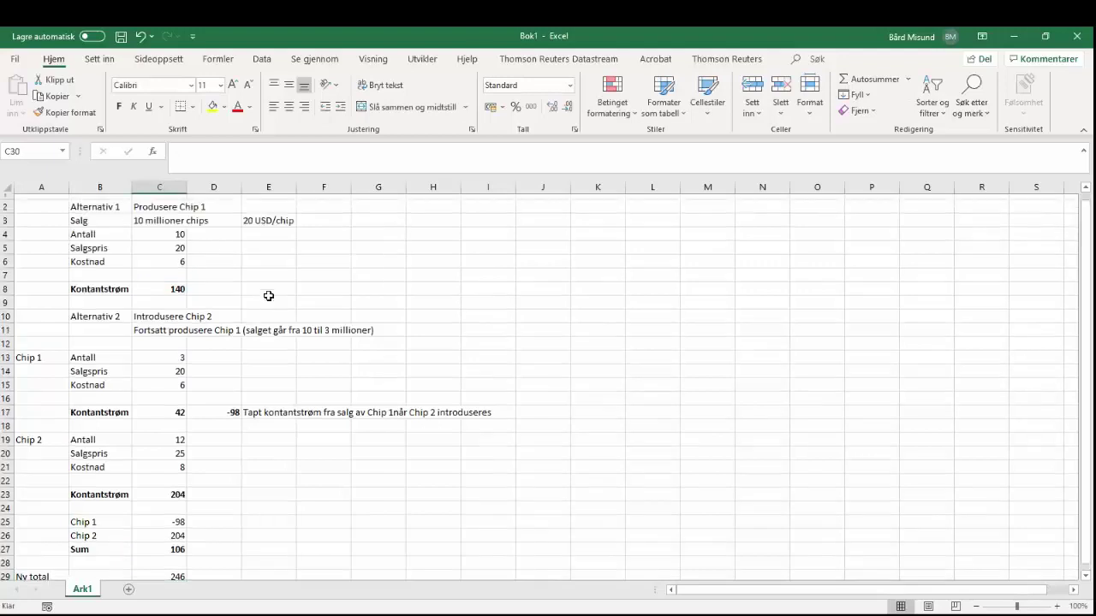
drag(100, 300, 175, 299)
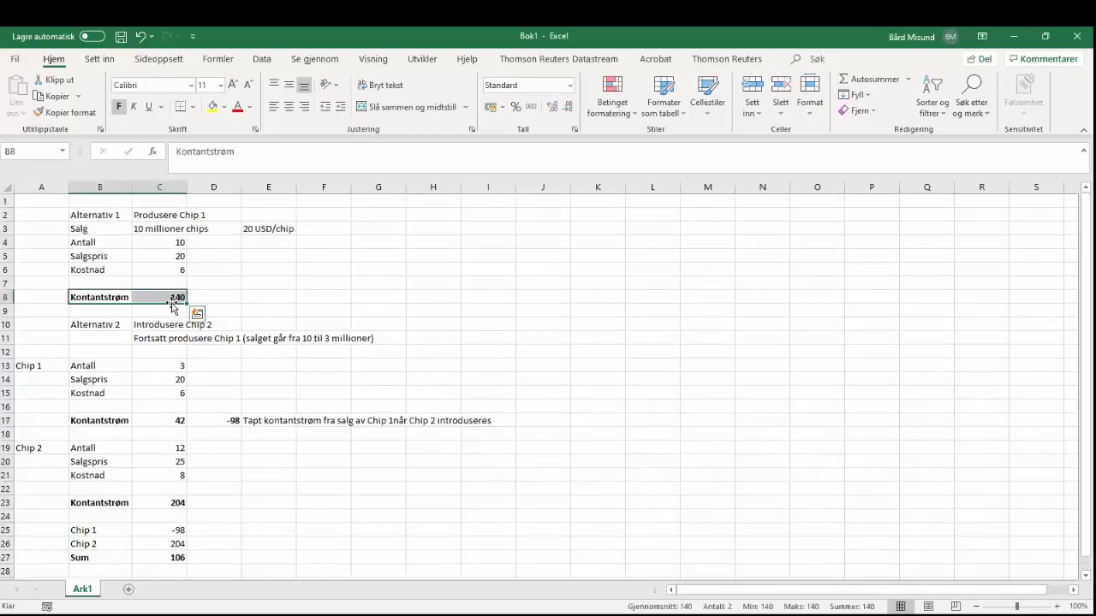
drag(107, 562, 176, 558)
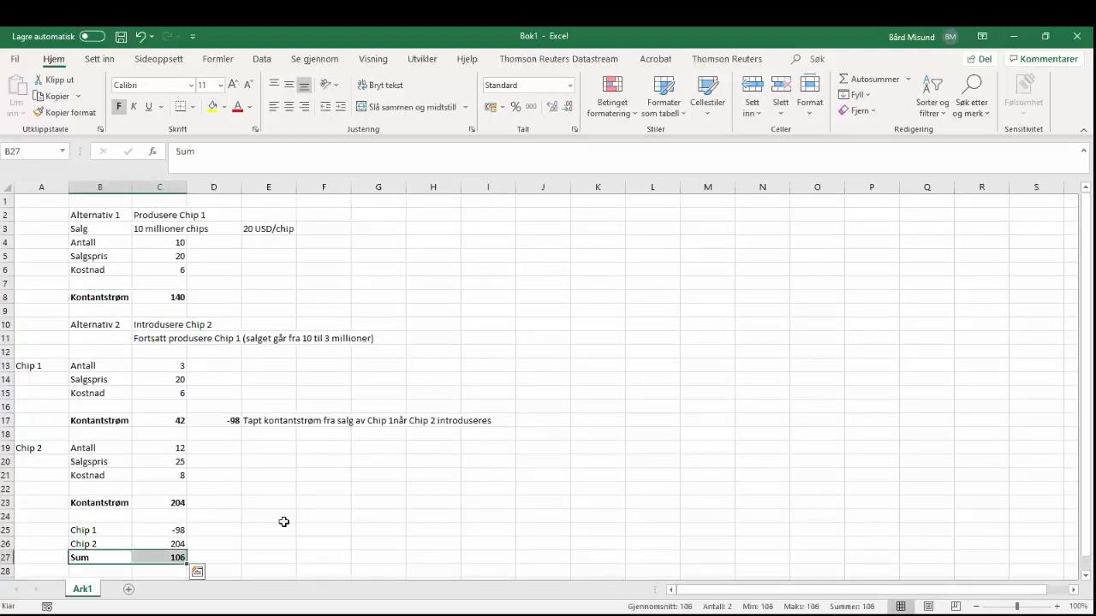
scroll(289, 505, down, 1)
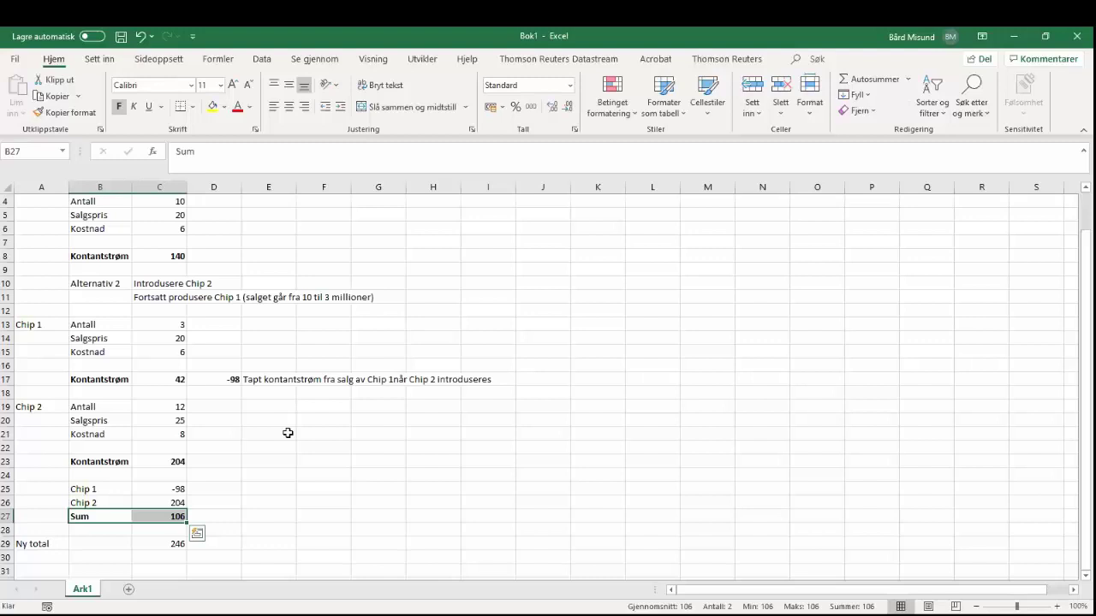
scroll(60, 296, up, 1)
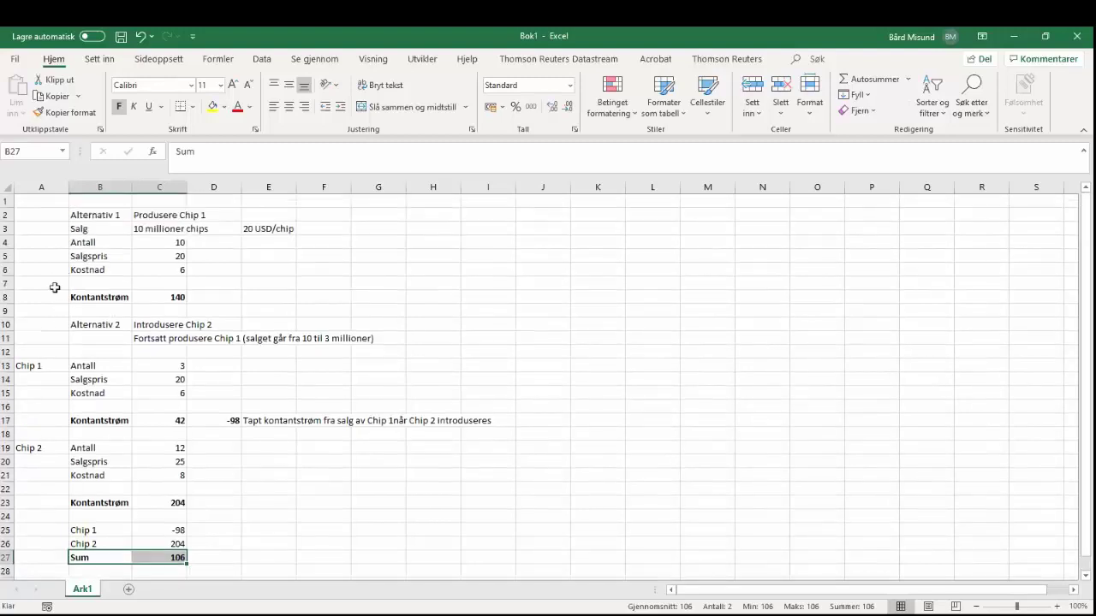
drag(39, 297, 291, 301)
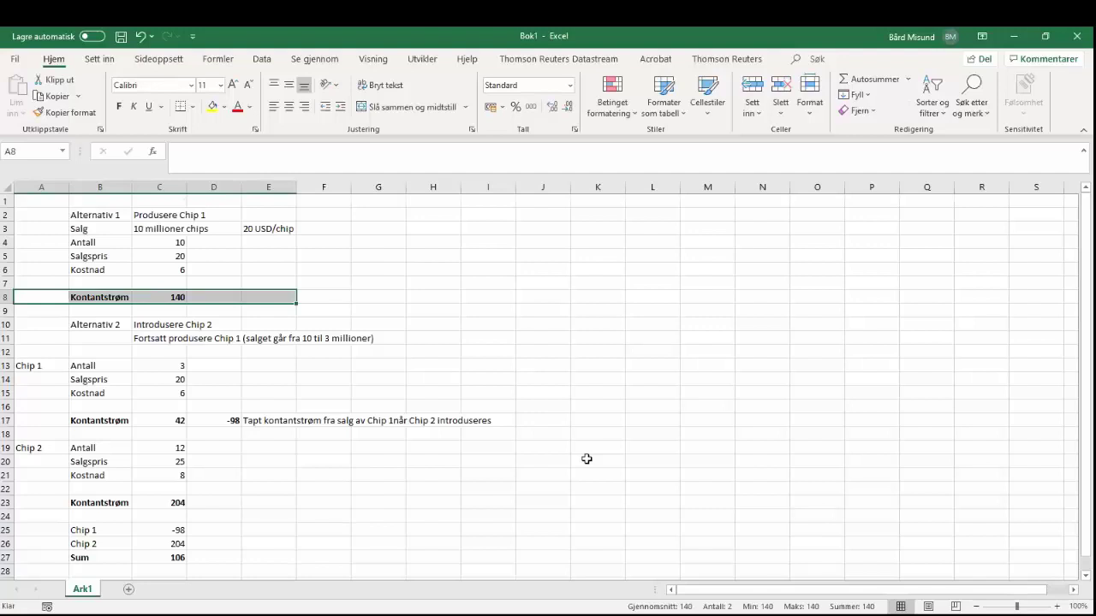
- Extend the A29 label to "Ny total kontantstrøm for selskapet" and widen columns B and A to fit the text
scroll(257, 531, down, 1)
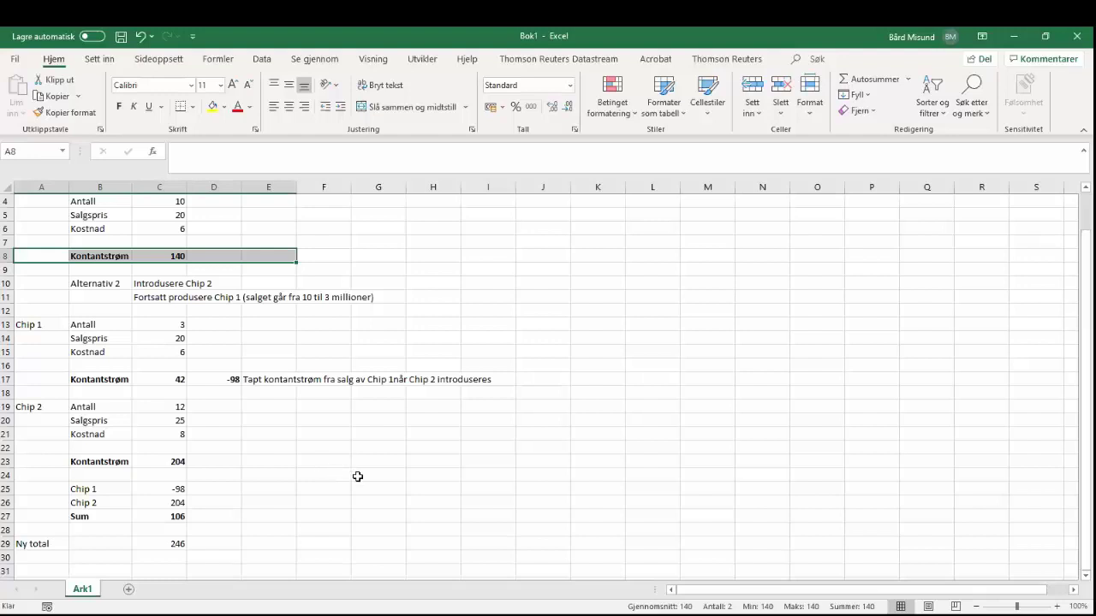
click(36, 544)
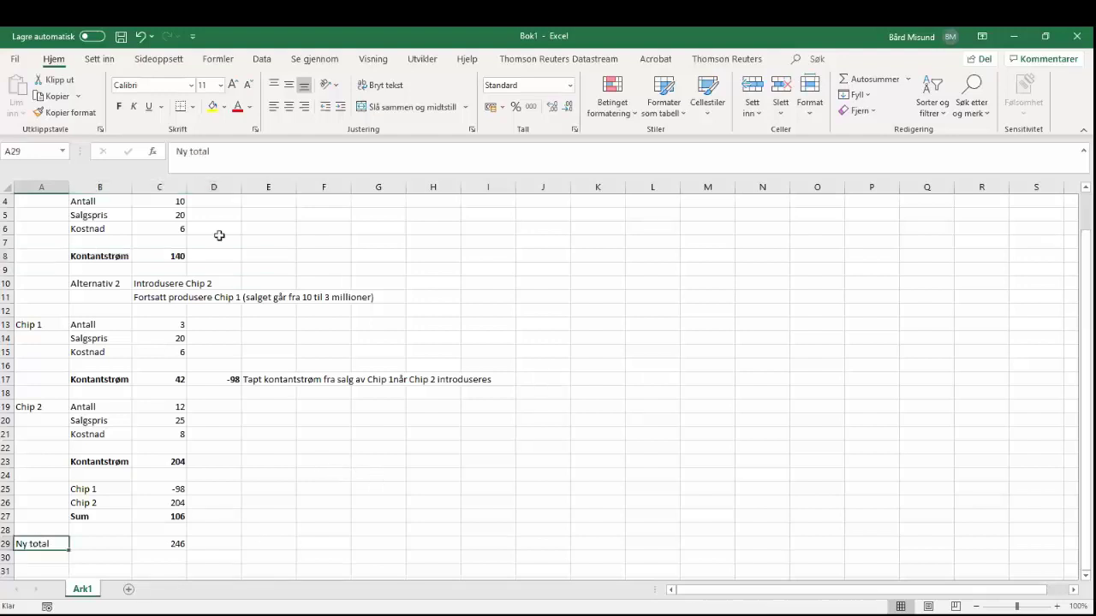
click(224, 162)
text(kont)
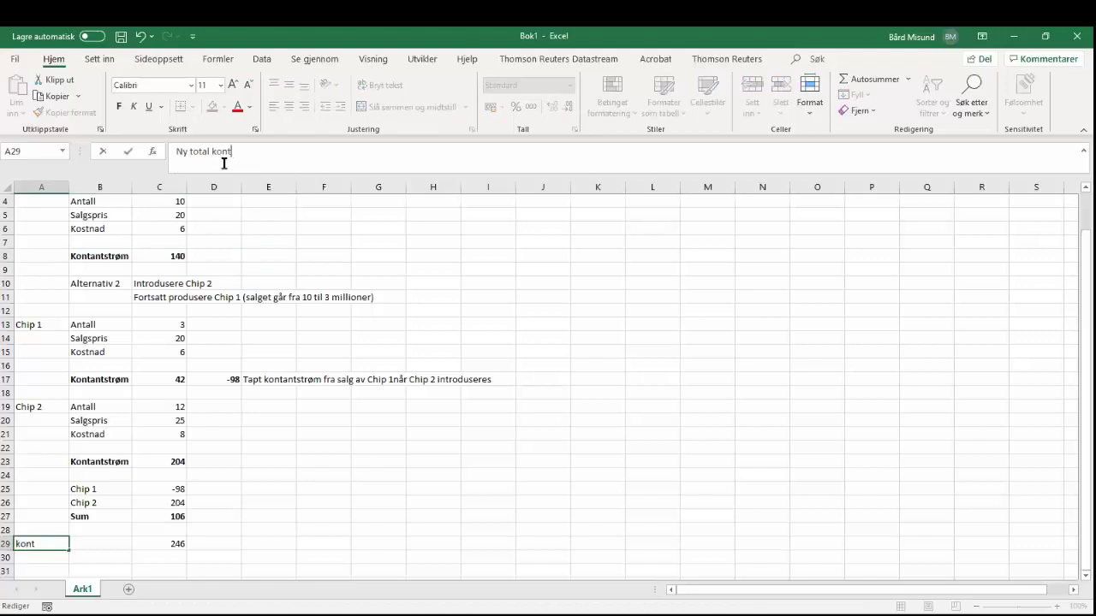
text(antstrøm for selskapet)
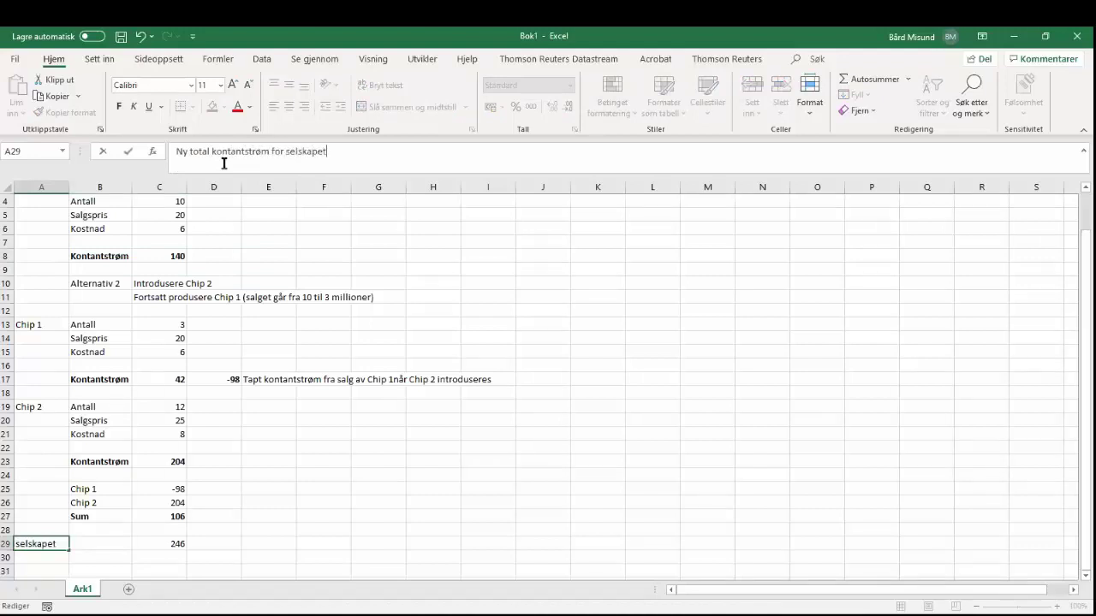
key(Return)
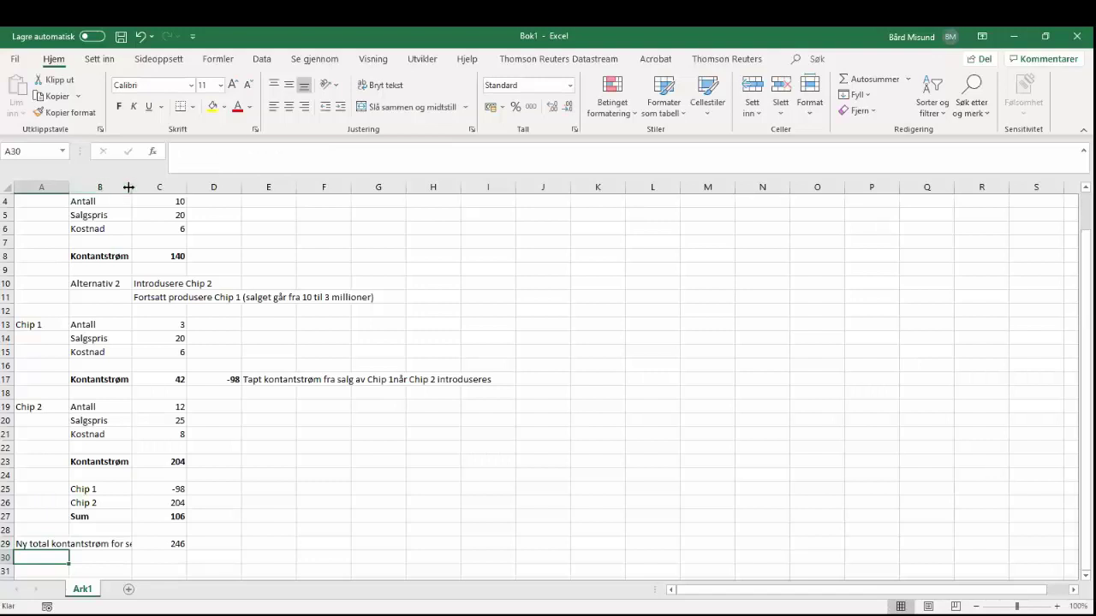
drag(128, 186, 145, 187)
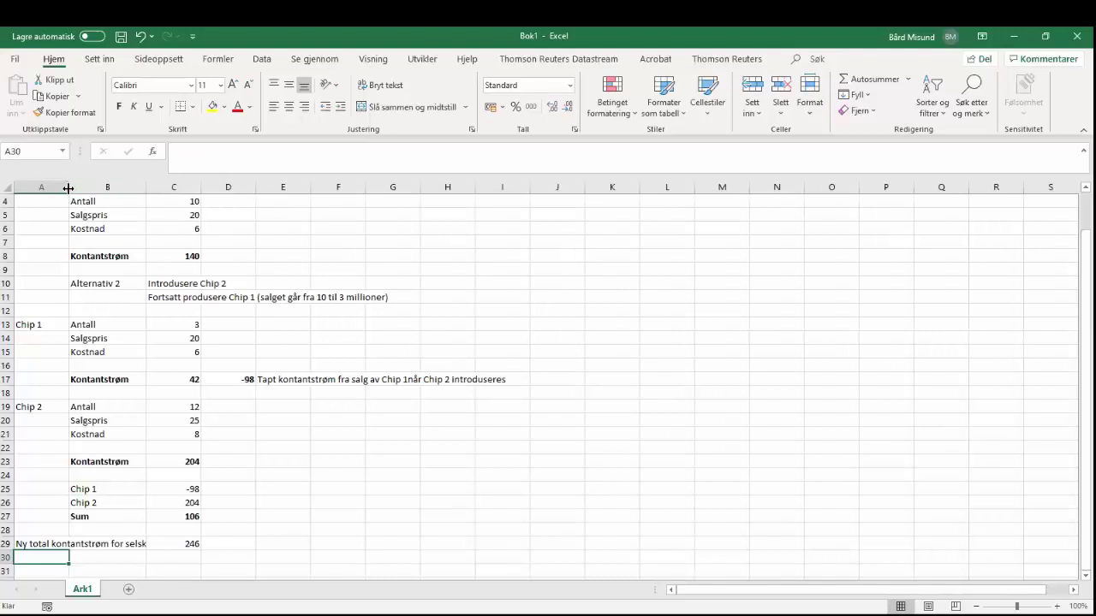
drag(68, 188, 89, 186)
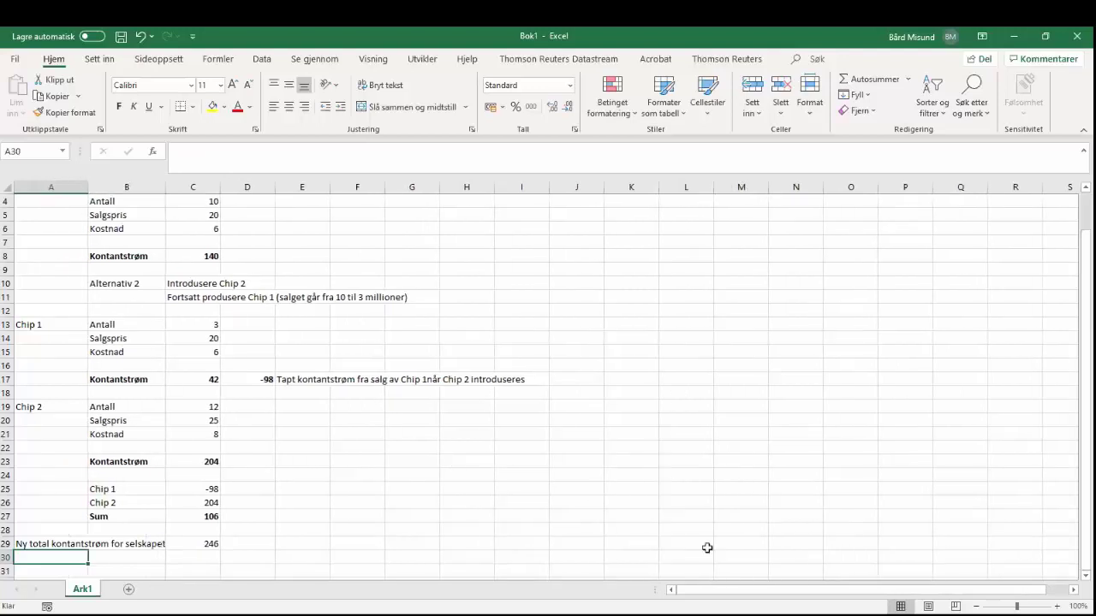